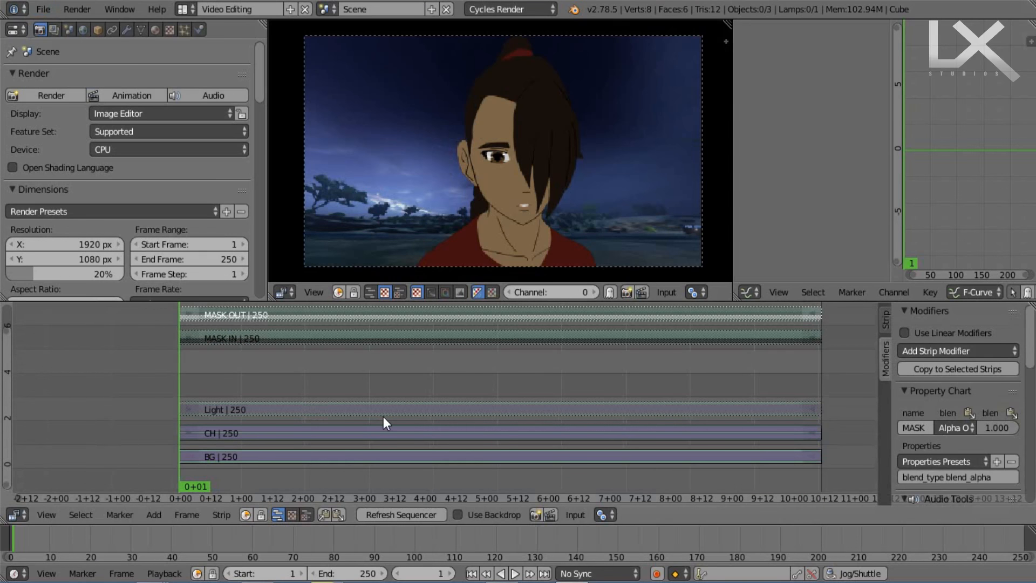
Switch the screen layout to Default and back to Video Editing
{"action": "left_click", "coordinate": [183, 9]}
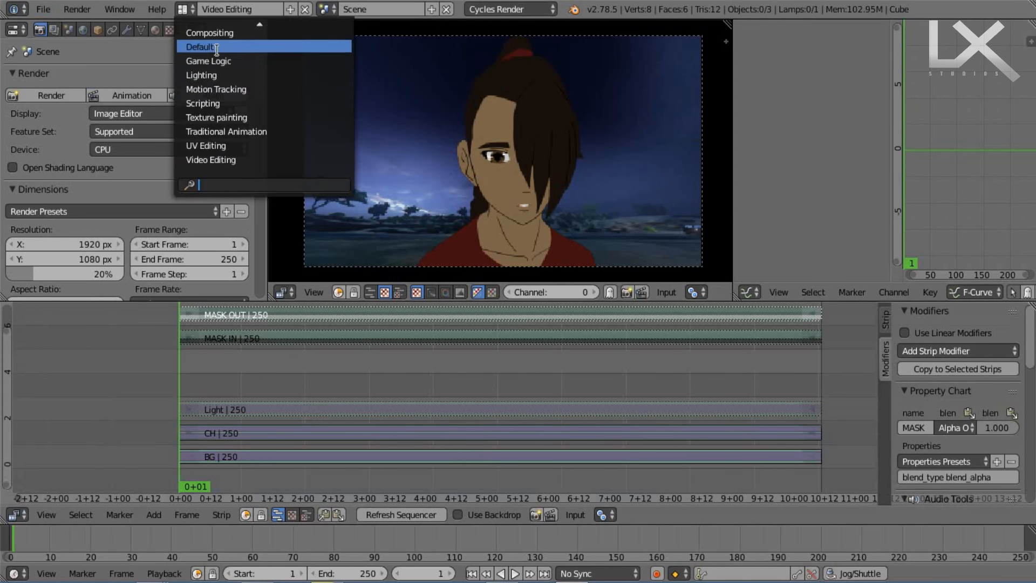
{"action": "left_click", "coordinate": [216, 47]}
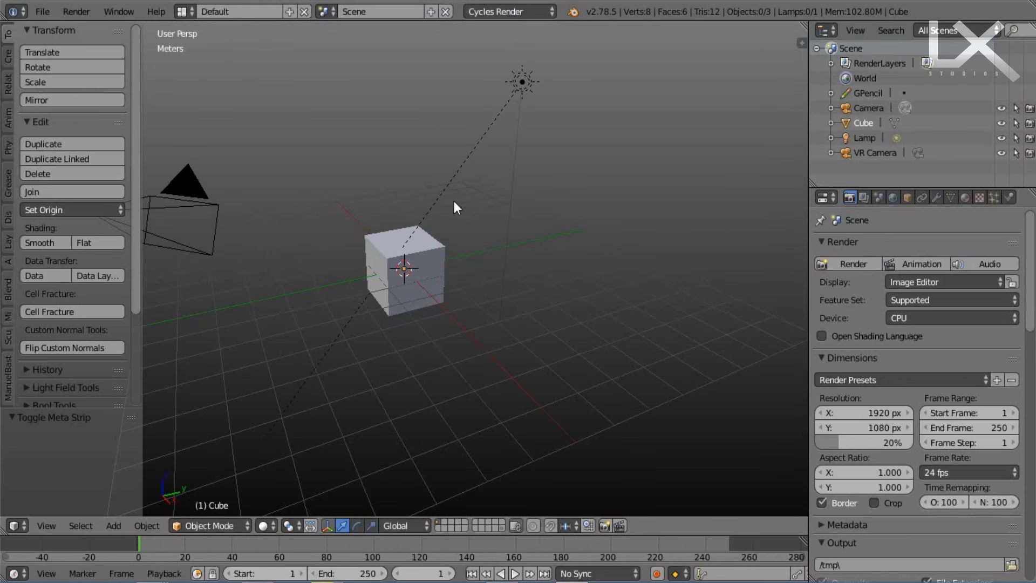
{"action": "left_click", "coordinate": [187, 11]}
{"action": "scroll", "coordinate": [260, 168], "scroll_direction": "down", "scroll_amount": 2}
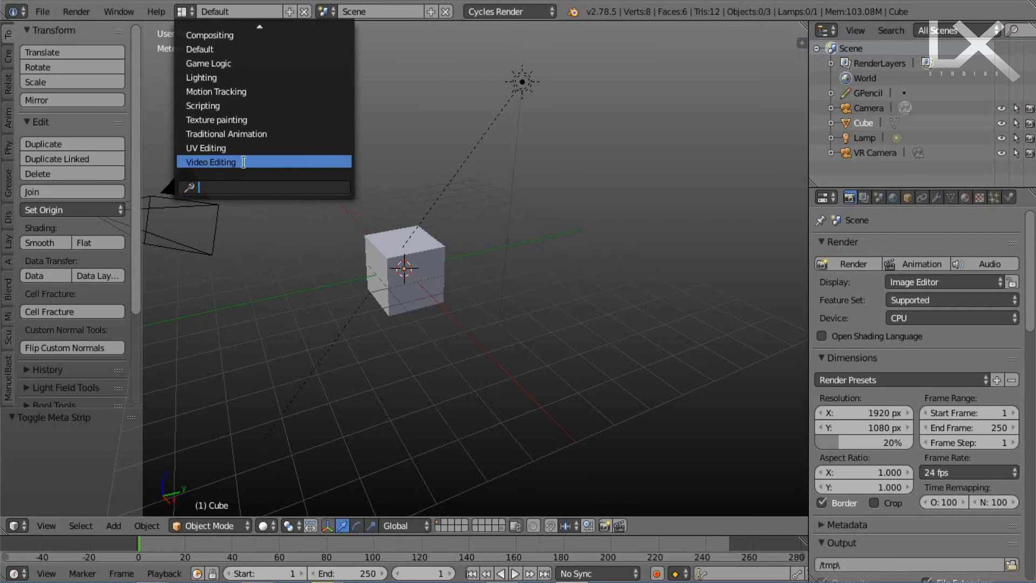
{"action": "left_click", "coordinate": [245, 160]}
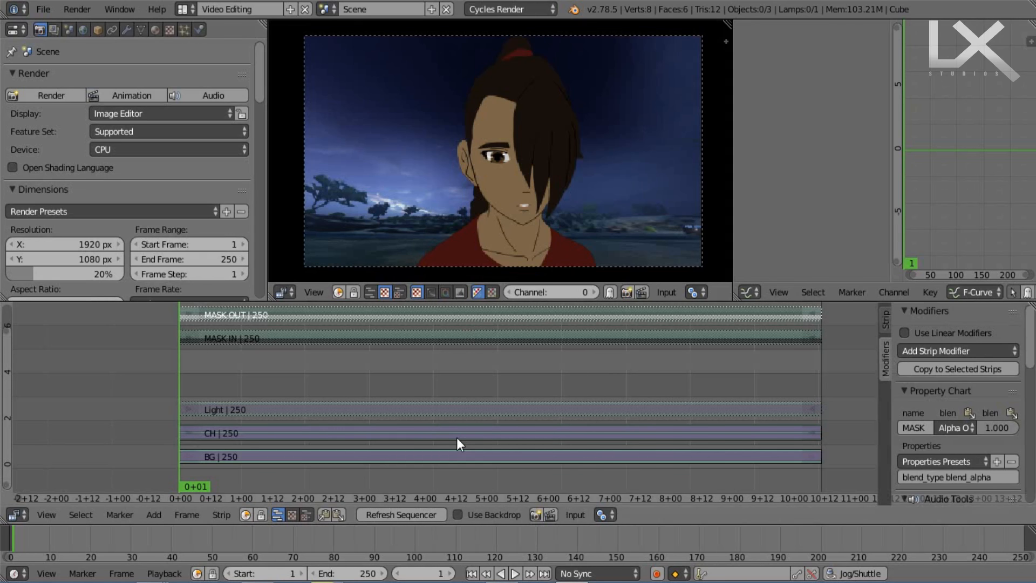
Hide and reshow the CH meta strip to examine which part of the image it contributes
{"action": "right_click", "coordinate": [504, 438]}
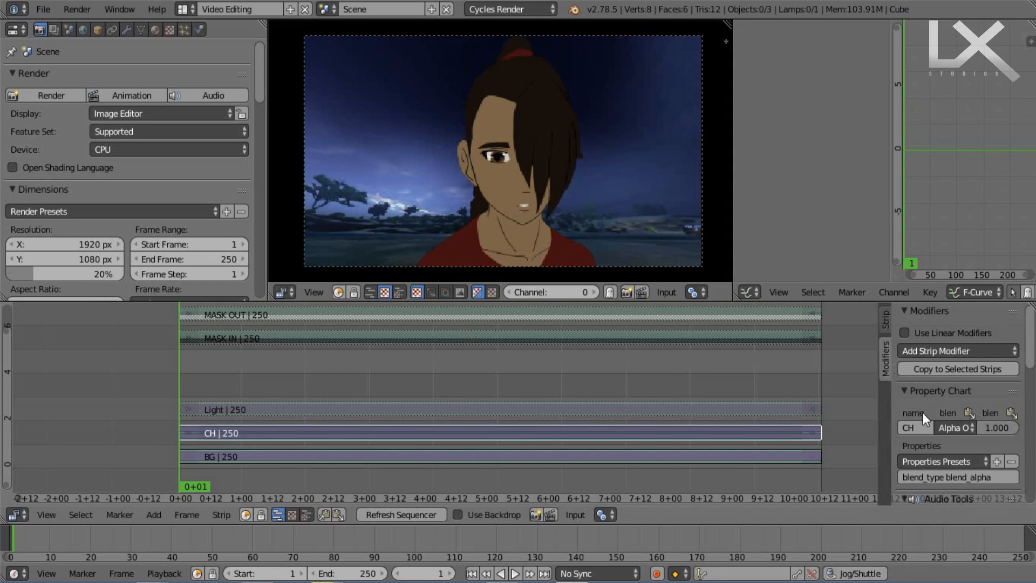
{"action": "left_click", "coordinate": [885, 318]}
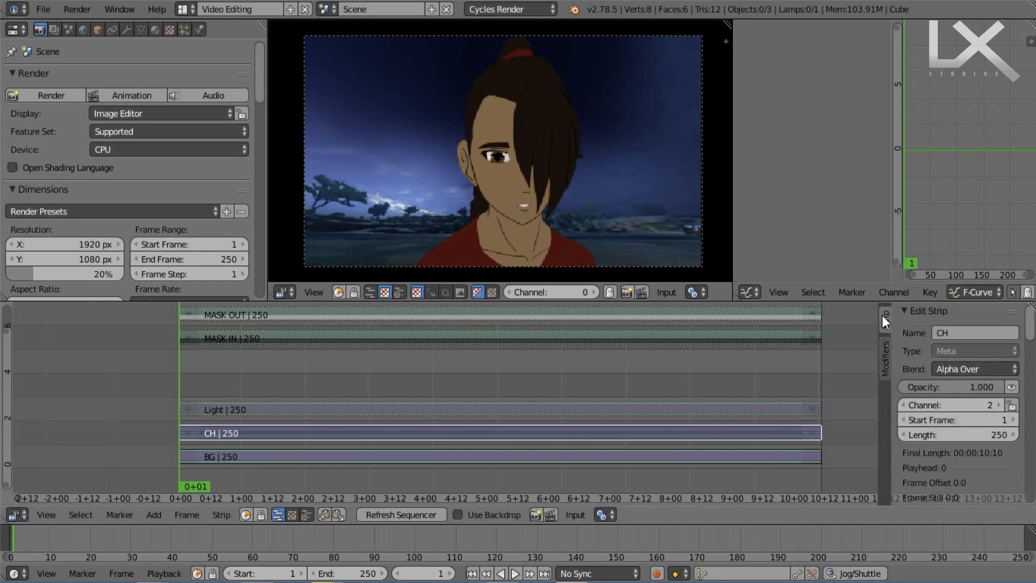
{"action": "left_click", "coordinate": [1010, 387]}
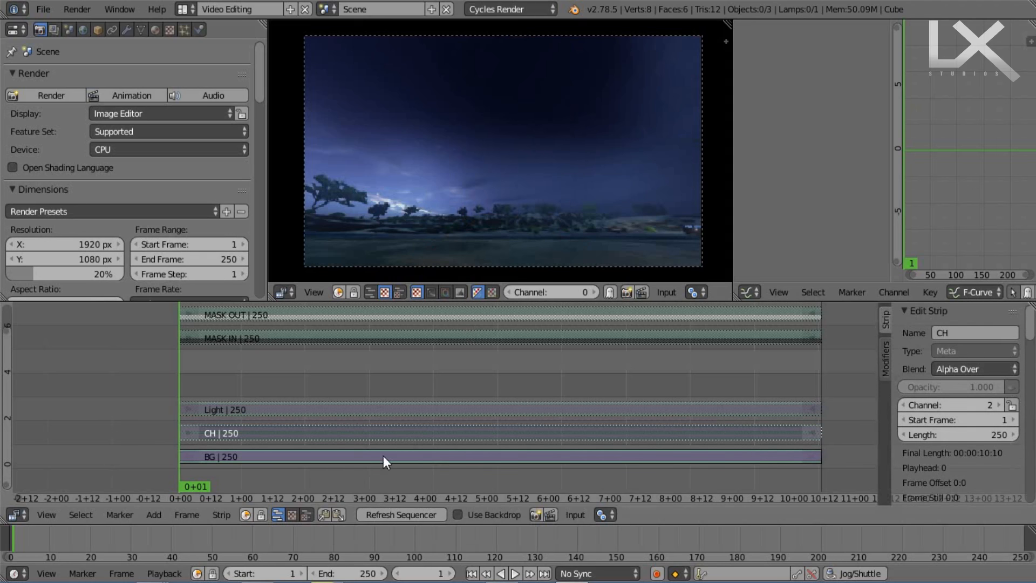
{"action": "left_click", "coordinate": [1011, 387]}
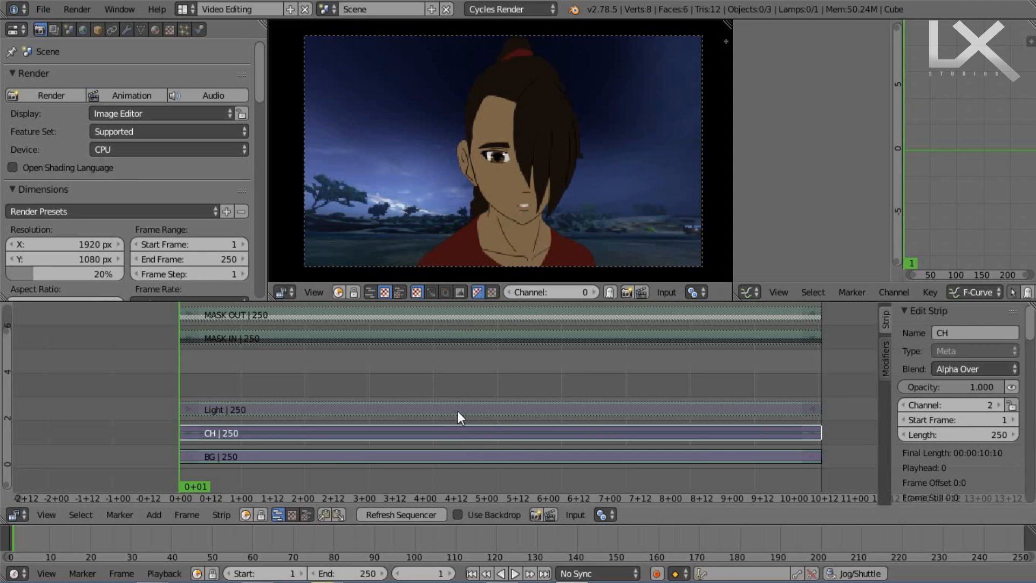
Unmute the Light strip briefly to examine its contribution around the character, and mute it again
{"action": "left_click", "coordinate": [707, 407]}
{"action": "left_click", "coordinate": [1010, 386]}
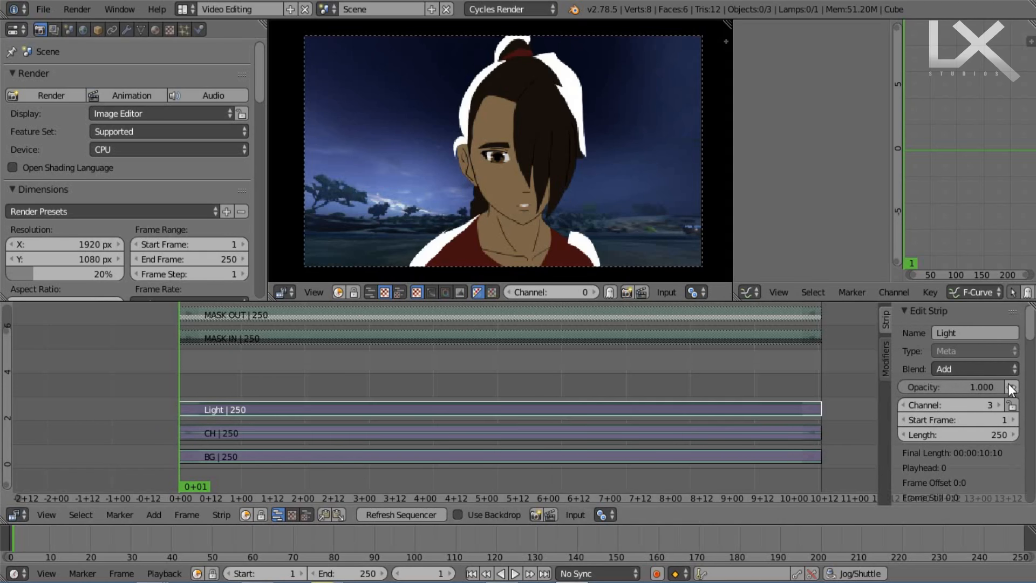
{"action": "left_click", "coordinate": [1010, 386]}
Open the MASK IN meta strip and examine its color strip and the Bright/Contrast modifier on CH.001
{"action": "scroll", "coordinate": [415, 440], "scroll_direction": "up", "scroll_amount": 2, "text": "shift"}
{"action": "left_click", "coordinate": [356, 451]}
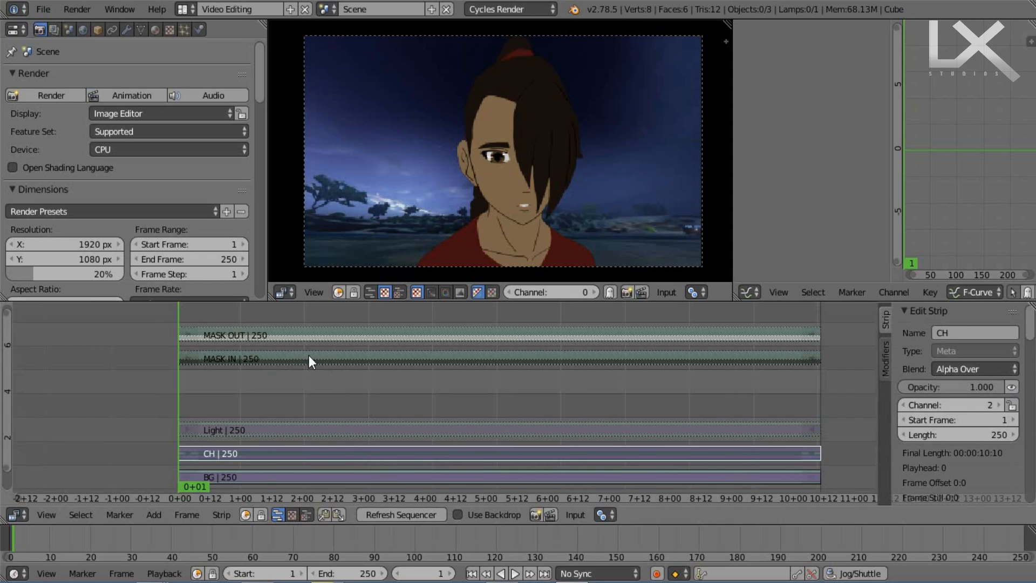
{"action": "left_click", "coordinate": [322, 356]}
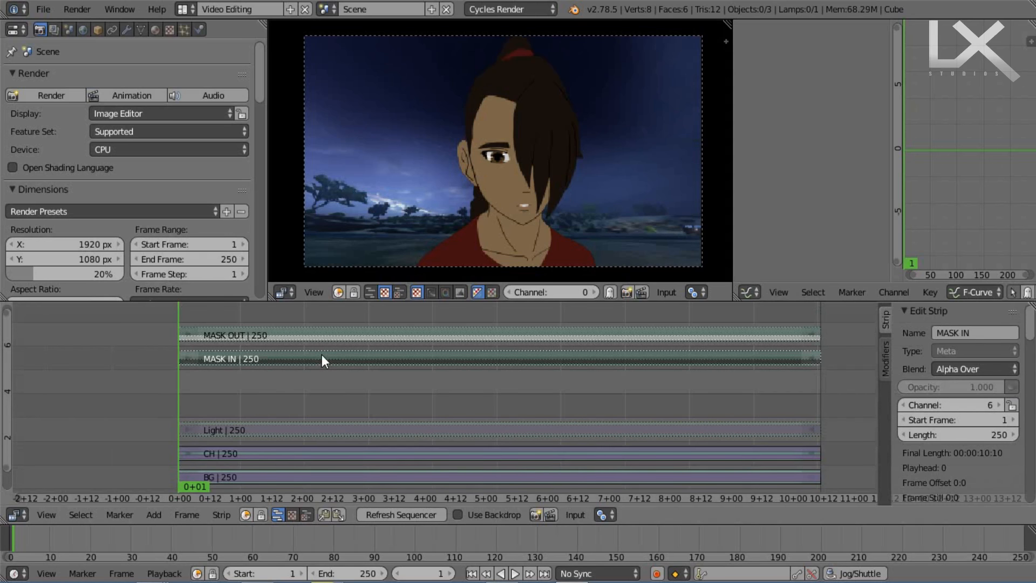
{"action": "key", "text": "Tab"}
{"action": "middle_click_drag", "start_coordinate": [282, 332], "coordinate": [283, 367]}
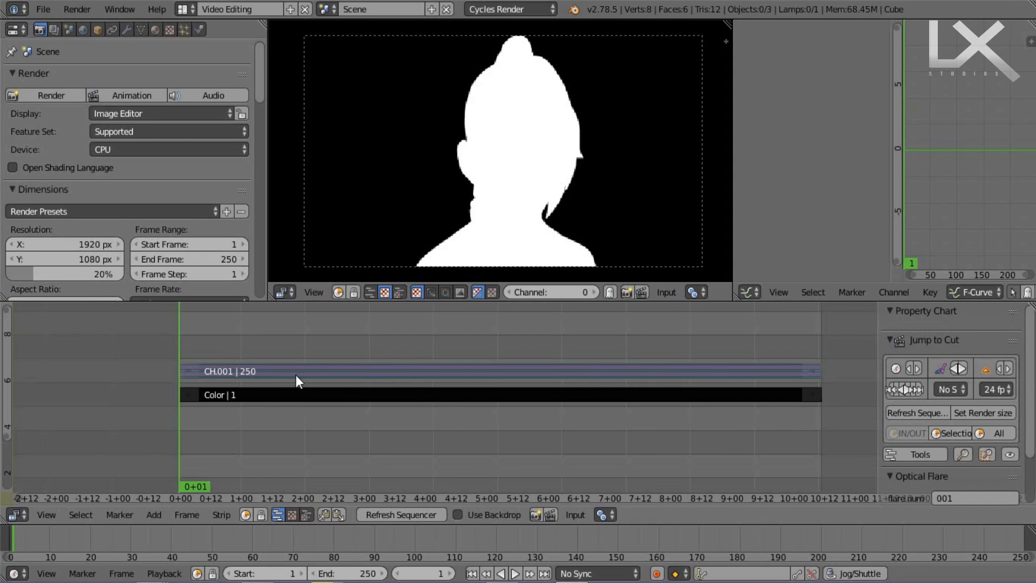
{"action": "right_click", "coordinate": [754, 371]}
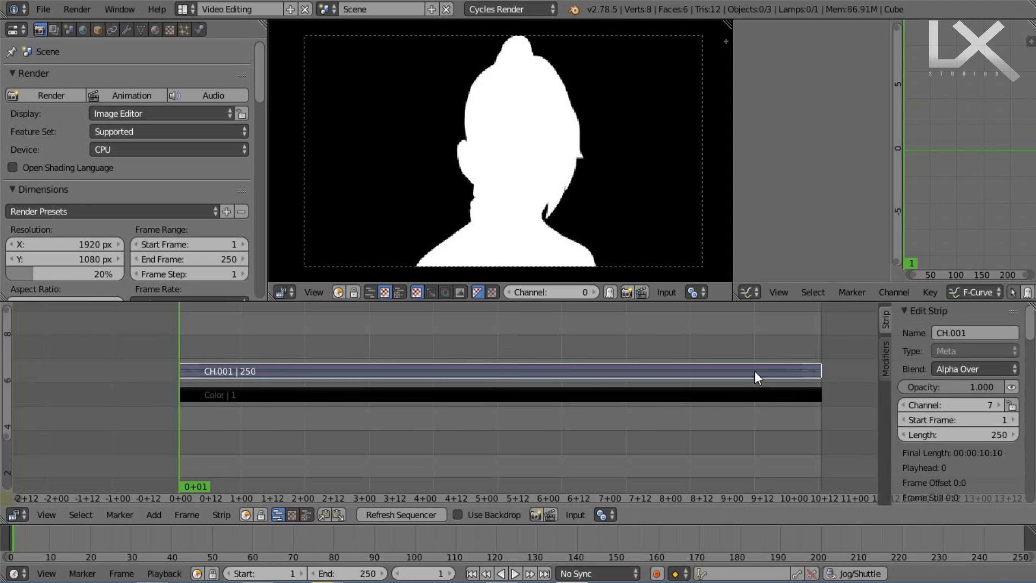
{"action": "left_click", "coordinate": [885, 353]}
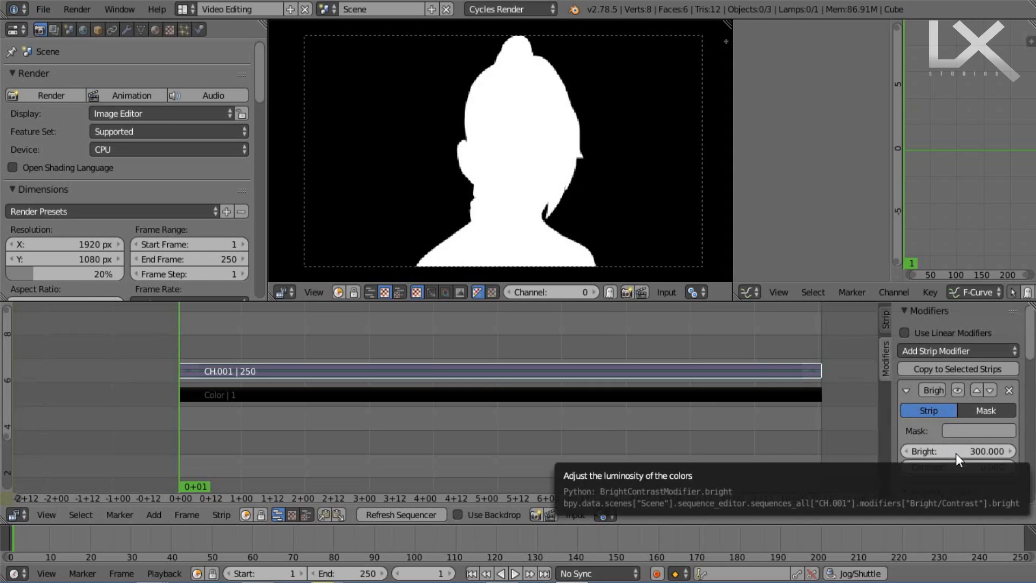
{"action": "right_click", "coordinate": [445, 395]}
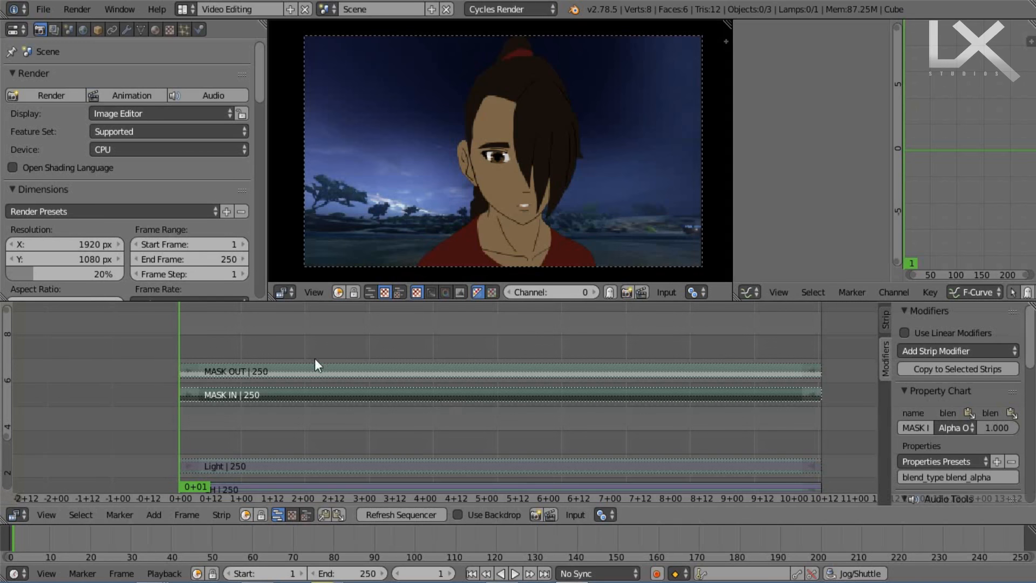
Open the MASK OUT meta strip and examine its color strip and the Bright/Contrast modifier on CH.002
{"action": "right_click", "coordinate": [332, 371]}
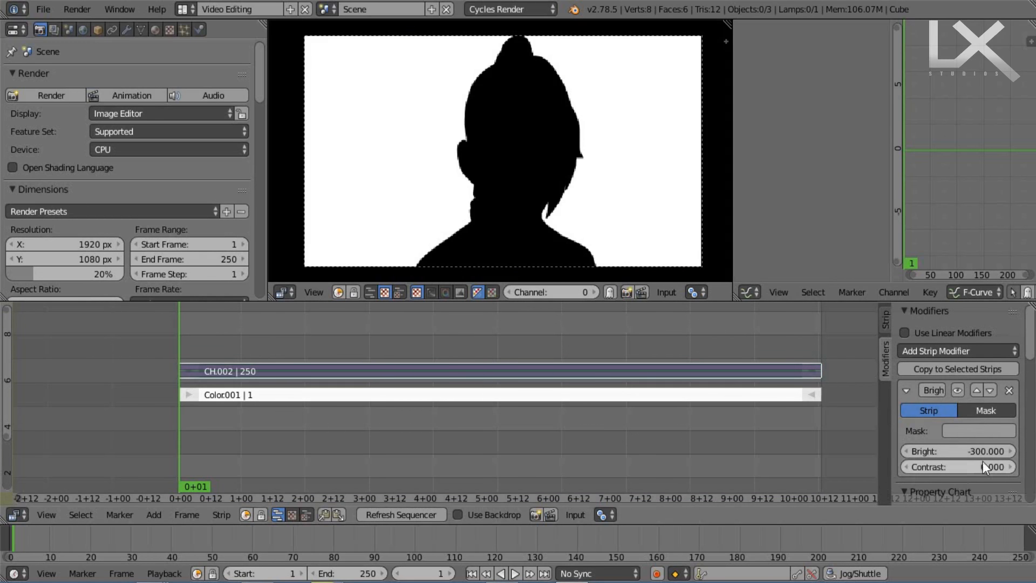
{"action": "right_click", "coordinate": [529, 394]}
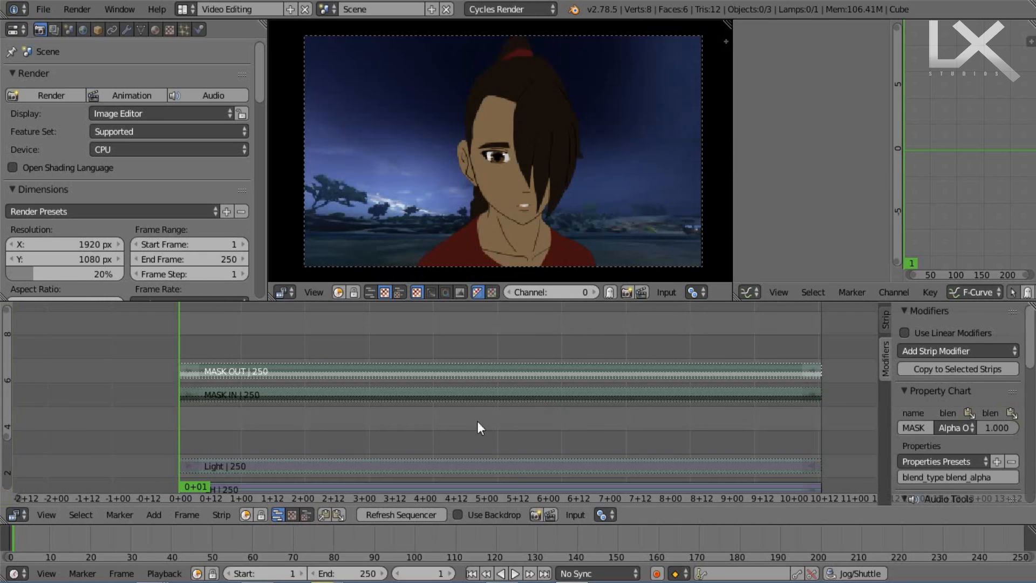
Select the BG strip in the sequencer
{"action": "scroll", "coordinate": [477, 421], "scroll_direction": "down", "scroll_amount": 3, "text": "shift"}
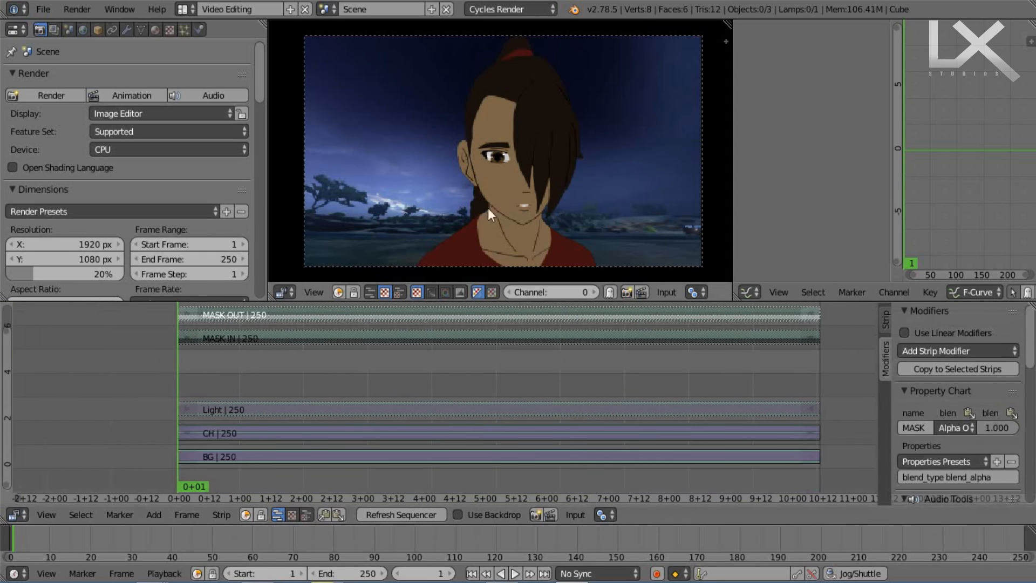
{"action": "scroll", "coordinate": [510, 128], "scroll_direction": "up", "scroll_amount": 2}
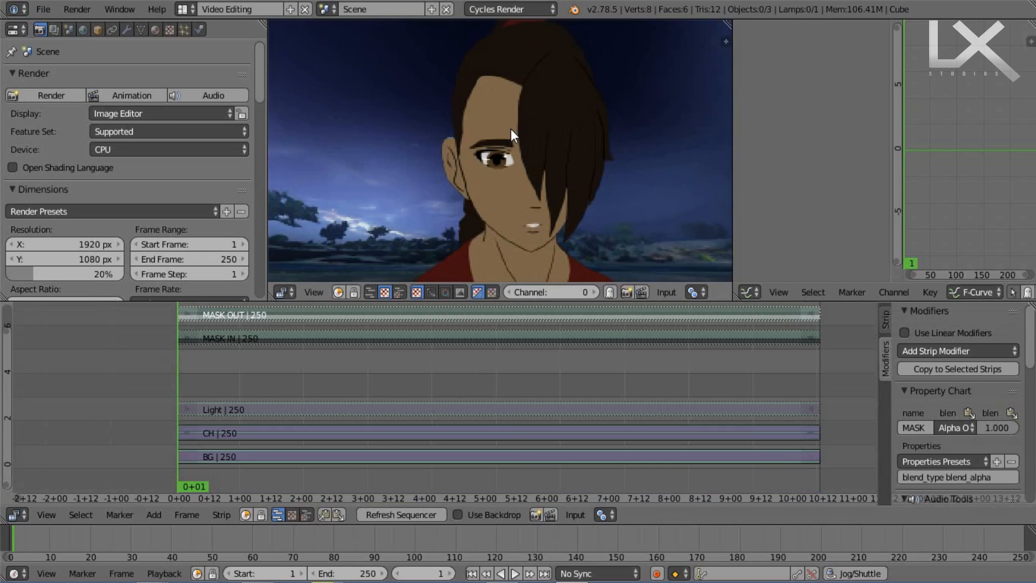
{"action": "left_click", "coordinate": [520, 451]}
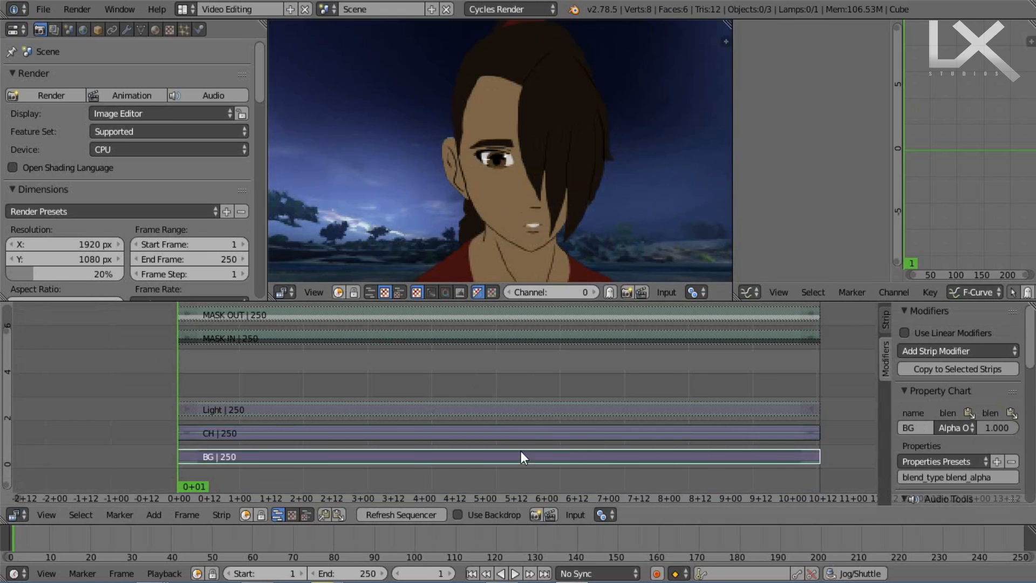
{"action": "scroll", "coordinate": [520, 451], "scroll_direction": "down", "scroll_amount": 1}
{"action": "scroll", "coordinate": [423, 454], "scroll_direction": "down", "scroll_amount": 1}
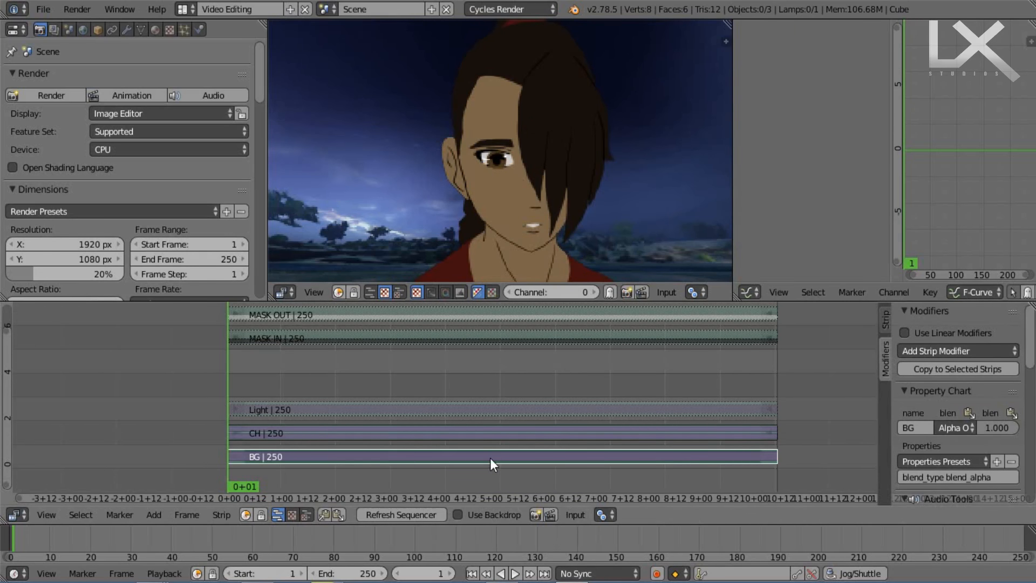
Add a Gaussian Blur effect strip to the masked background strip BG.001
{"action": "left_click", "coordinate": [153, 514]}
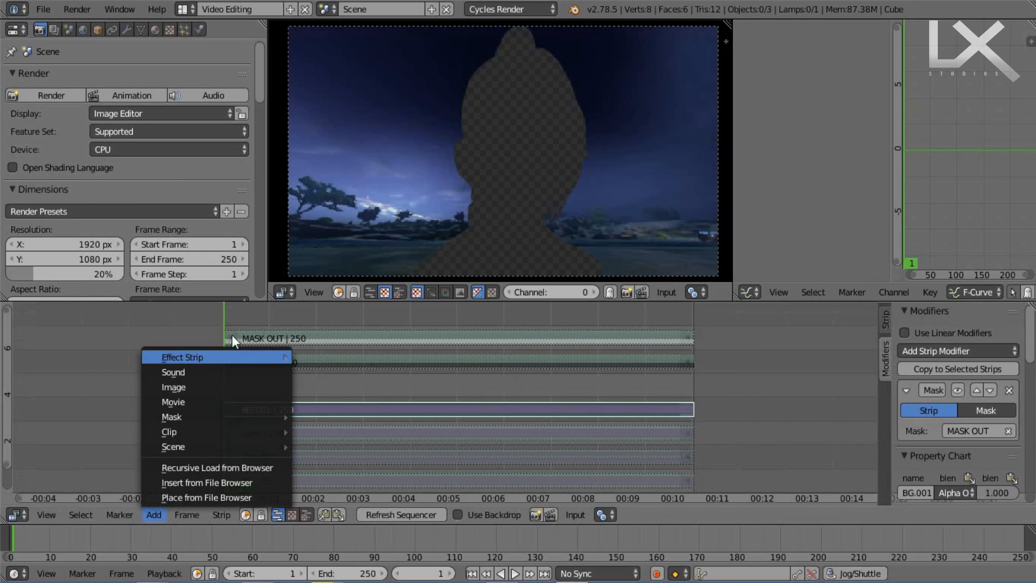
{"action": "mouse_move", "coordinate": [206, 357]}
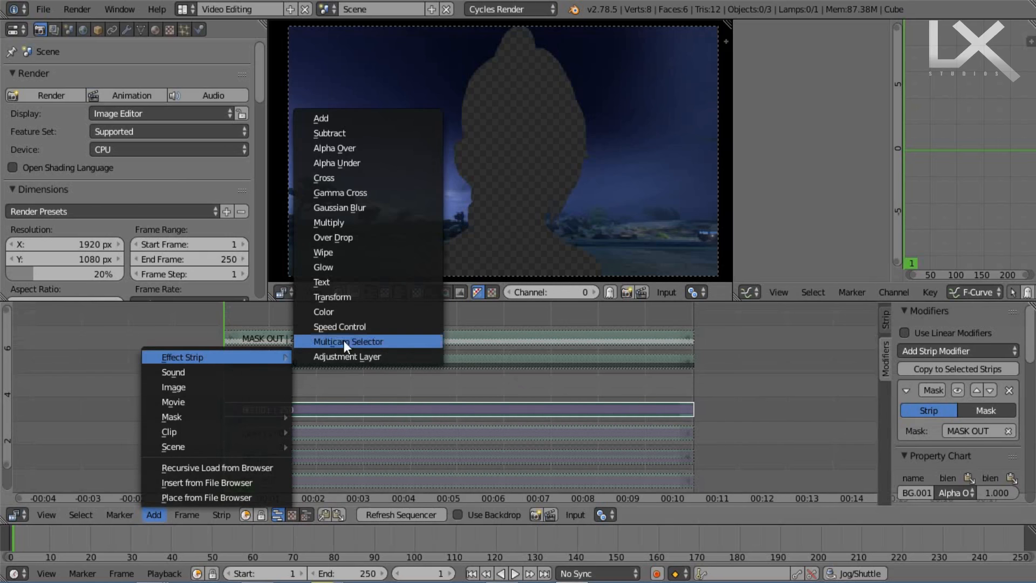
{"action": "left_click", "coordinate": [346, 208]}
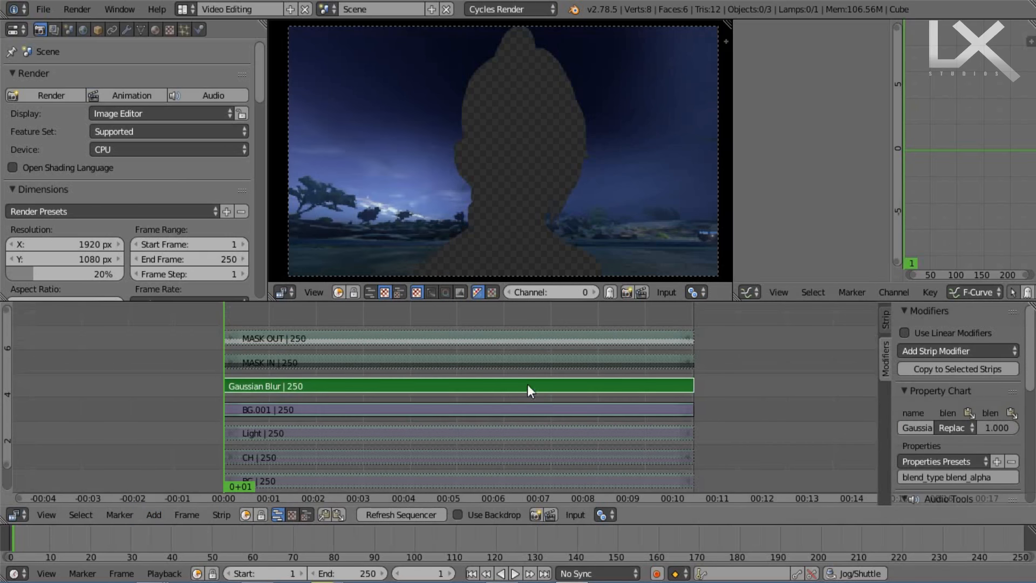
Set the Gaussian Blur strip's horizontal and vertical sizes to 30 each
{"action": "left_click", "coordinate": [890, 323]}
{"action": "scroll", "coordinate": [950, 416], "scroll_direction": "down", "scroll_amount": 6}
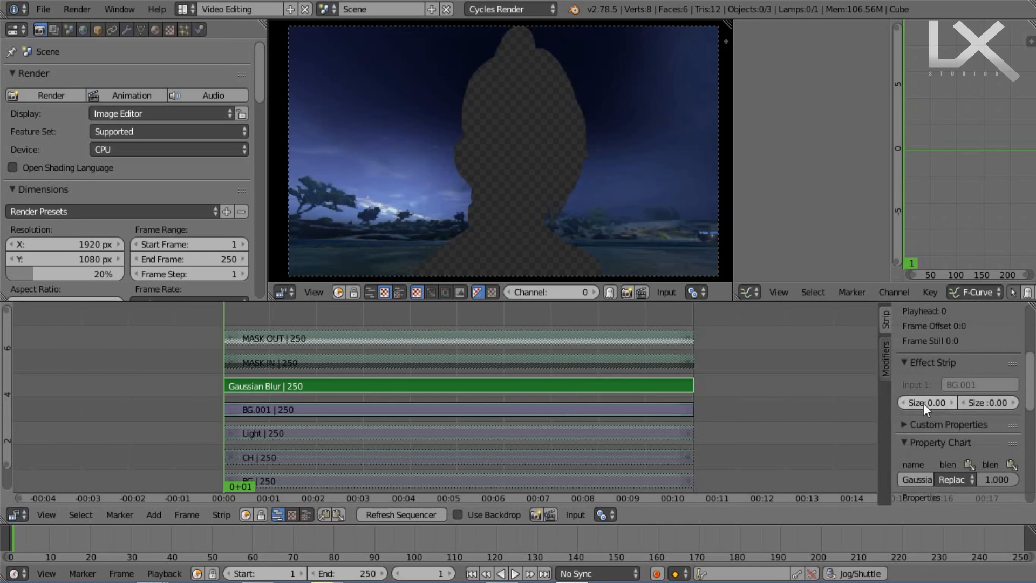
{"action": "left_click", "coordinate": [923, 403]}
{"action": "type", "text": "30"}
{"action": "left_click", "coordinate": [974, 403]}
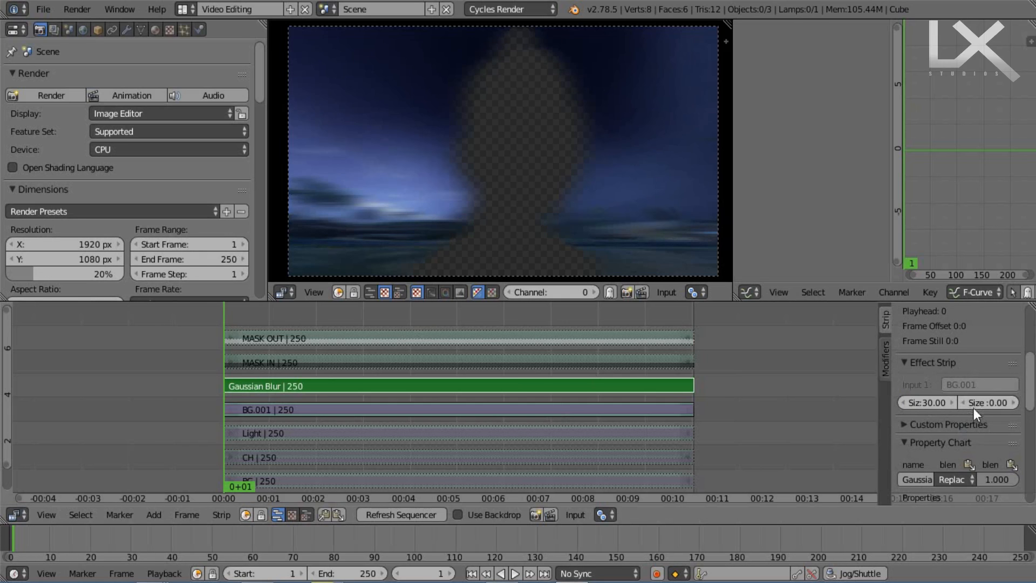
{"action": "type", "text": "30"}
{"action": "key", "text": "Return"}
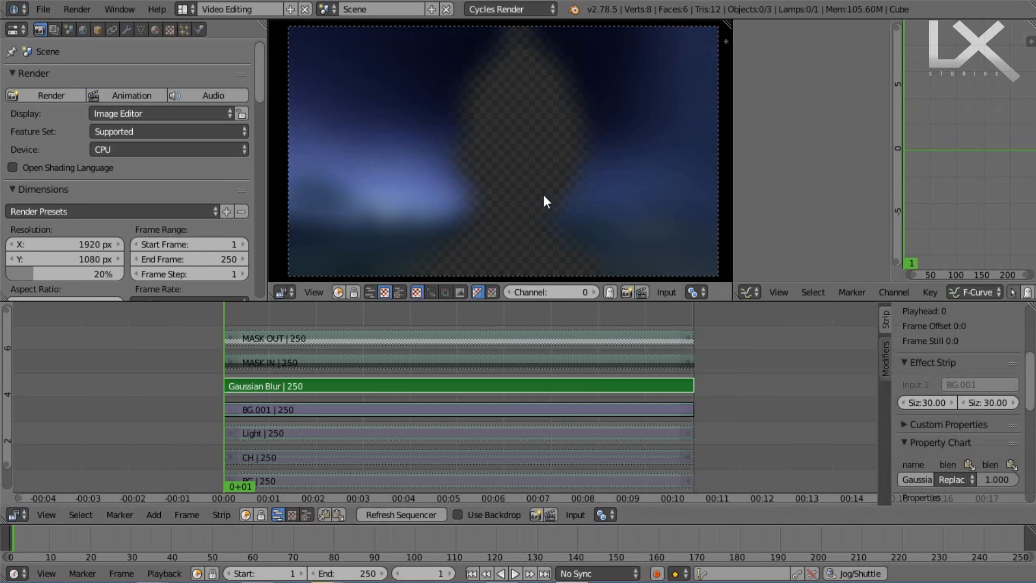
Set the render resolution percentage to 50%
{"action": "scroll", "coordinate": [543, 195], "scroll_direction": "down", "scroll_amount": 1}
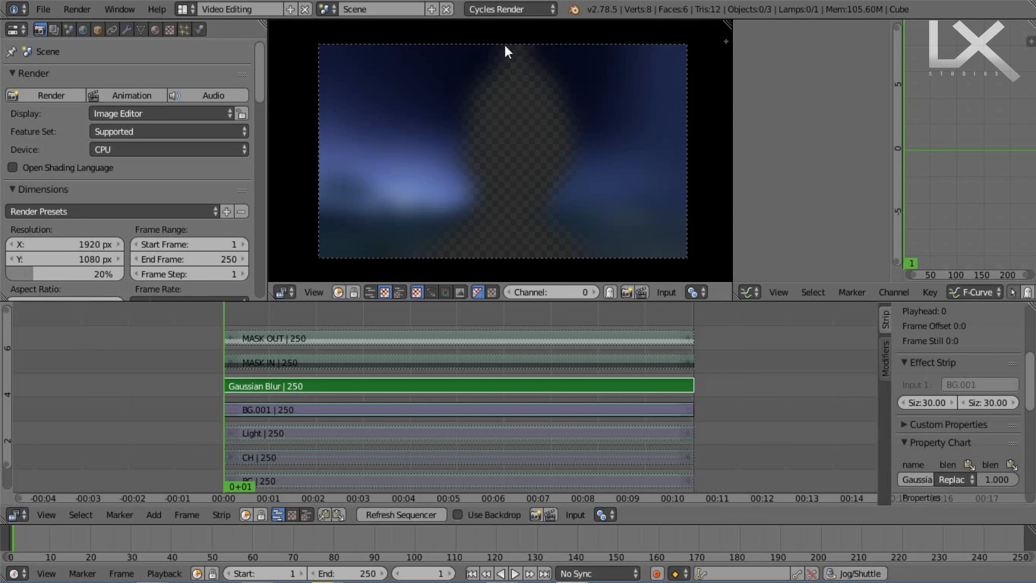
{"action": "left_click", "coordinate": [67, 273]}
{"action": "type", "text": "50"}
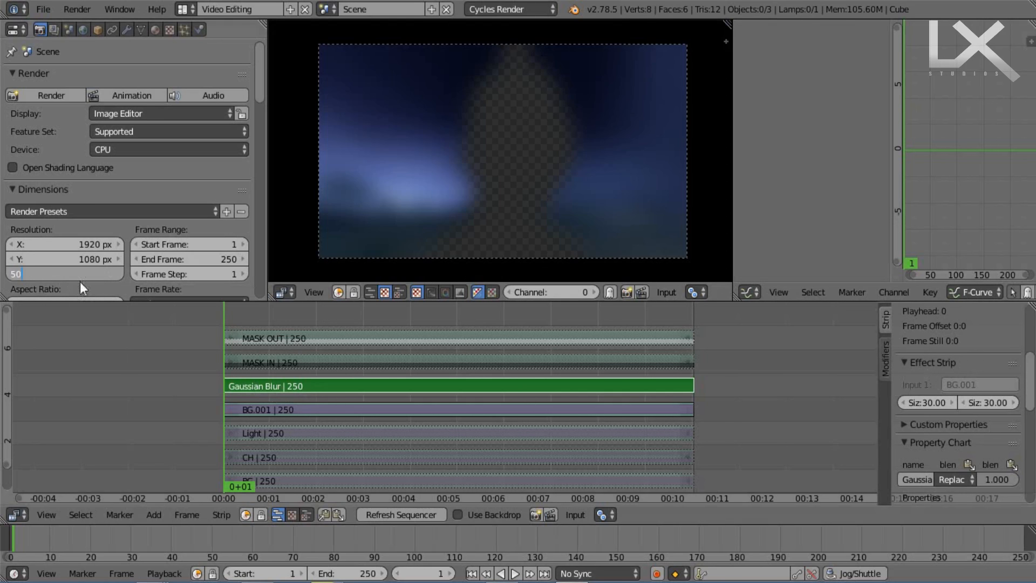
{"action": "key", "text": "Return"}
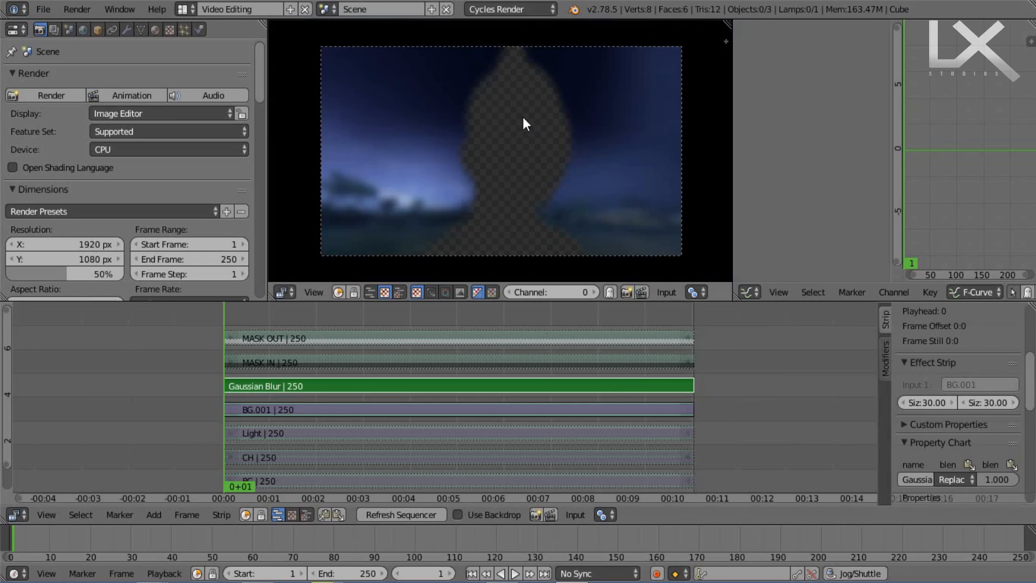
Group the BG.001 and Gaussian Blur strips into one meta strip
{"action": "left_click", "coordinate": [456, 411]}
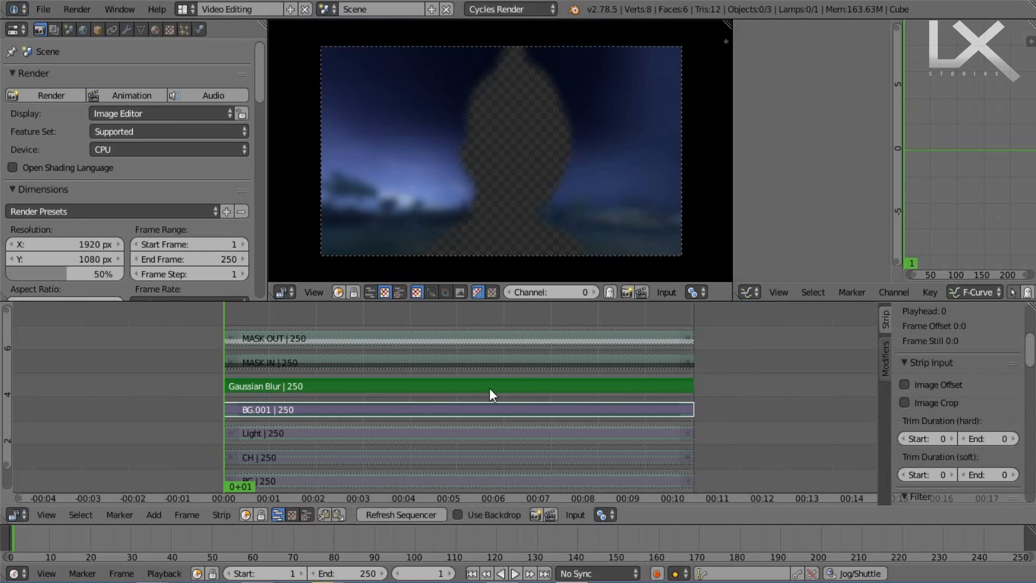
{"action": "key", "text": "ctrl+g"}
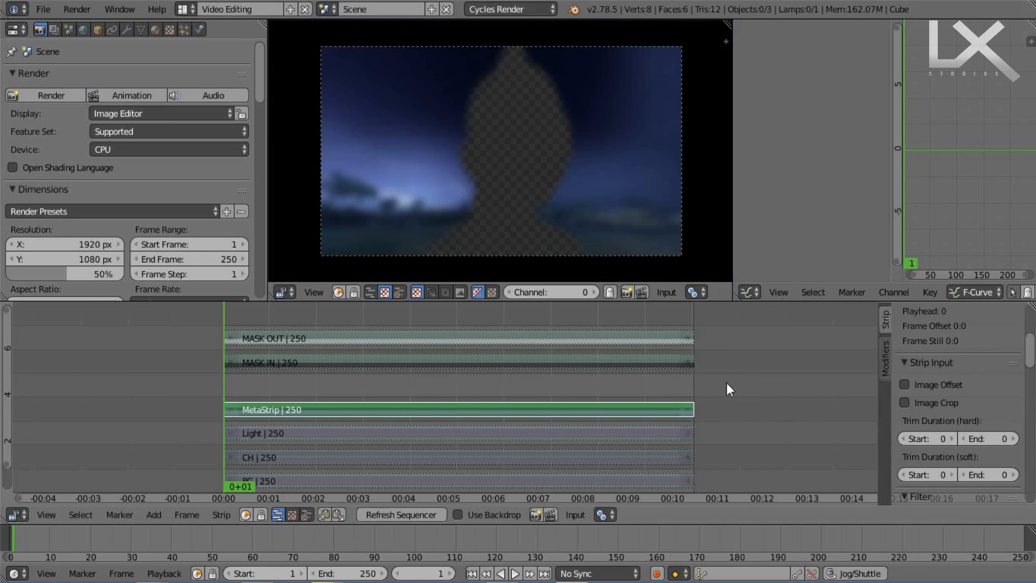
Add a Mask modifier to the meta strip and use the MASK IN strip as its mask
{"action": "left_click", "coordinate": [885, 356]}
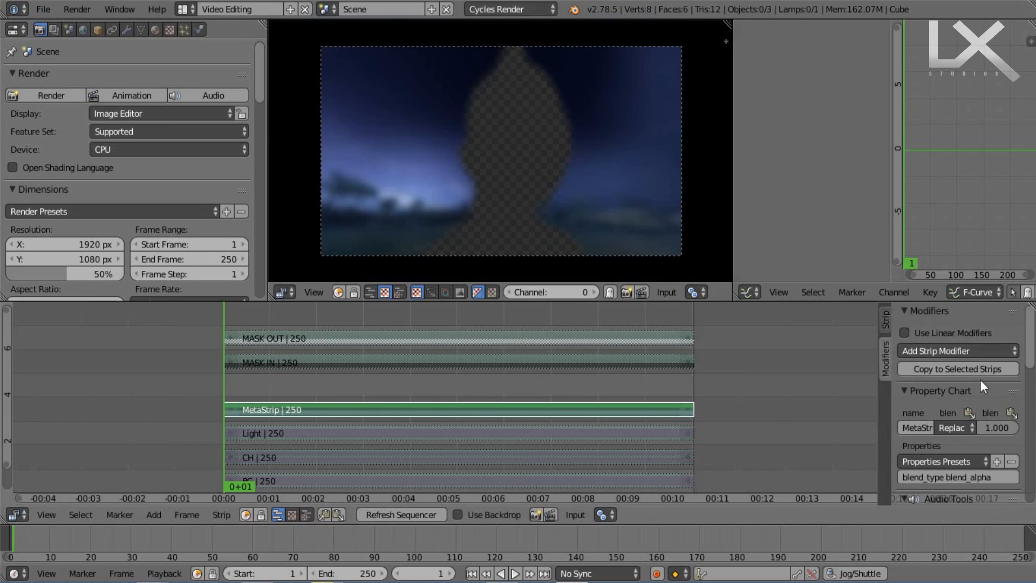
{"action": "left_click", "coordinate": [936, 352]}
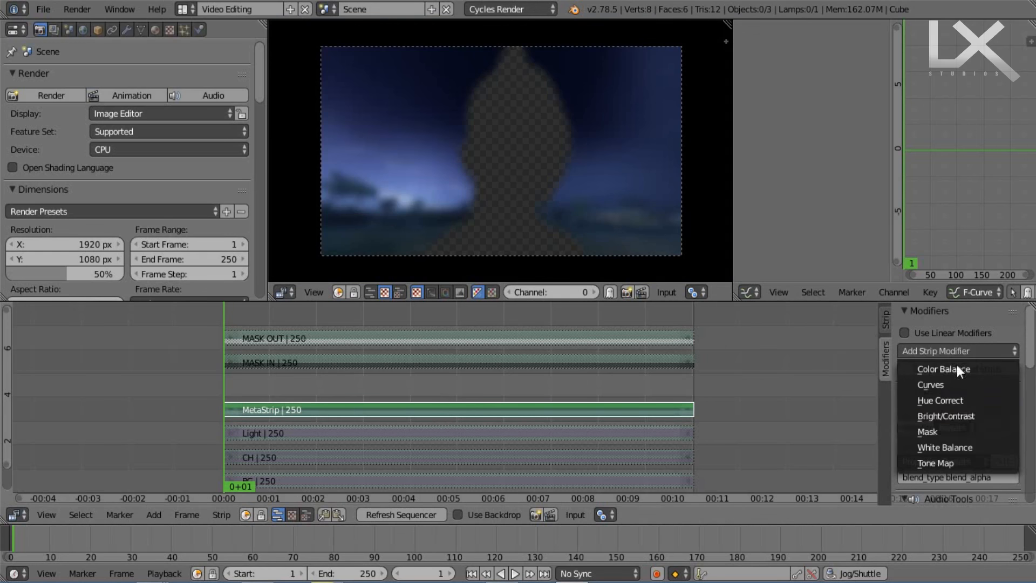
{"action": "left_click", "coordinate": [937, 432]}
{"action": "left_click", "coordinate": [966, 430]}
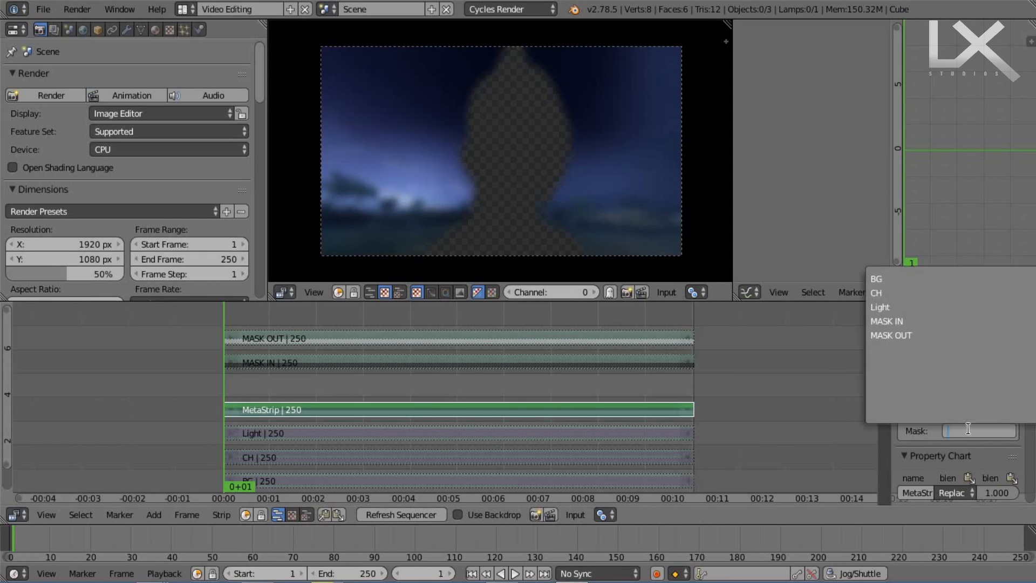
{"action": "left_click", "coordinate": [896, 318]}
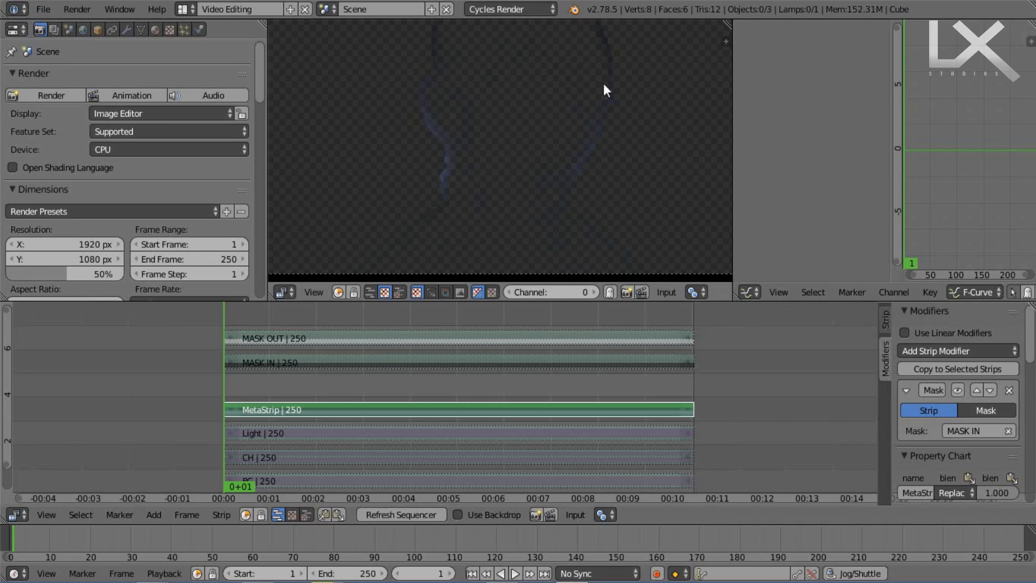
Unmute the BG and CH strips
{"action": "middle_click_drag", "start_coordinate": [478, 37], "coordinate": [488, 116]}
{"action": "middle_click_drag", "start_coordinate": [508, 52], "coordinate": [516, 117]}
{"action": "scroll", "coordinate": [517, 116], "scroll_direction": "up", "scroll_amount": 3}
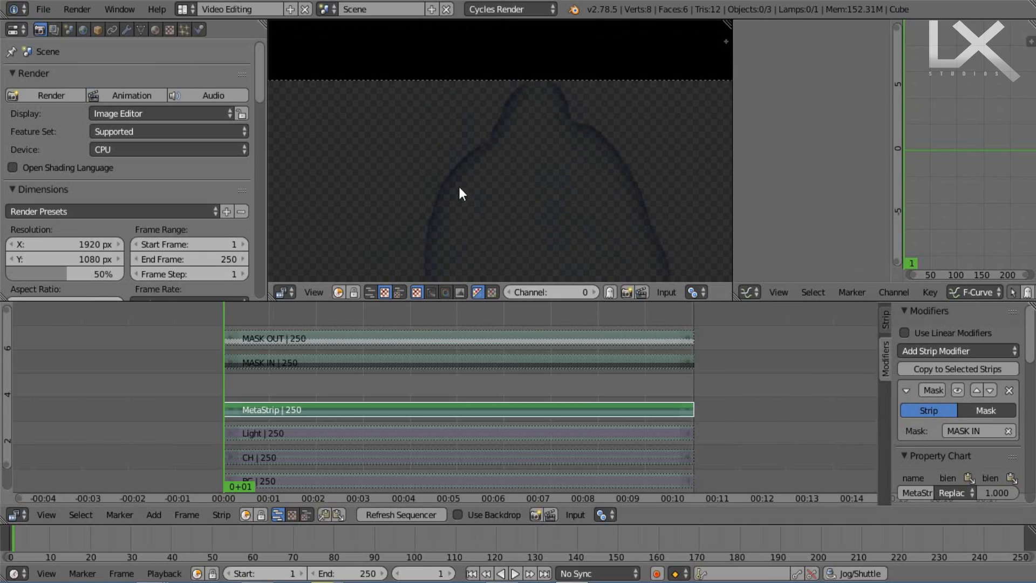
{"action": "scroll", "coordinate": [462, 183], "scroll_direction": "down", "scroll_amount": 10}
{"action": "middle_click_drag", "start_coordinate": [488, 203], "coordinate": [500, 145]}
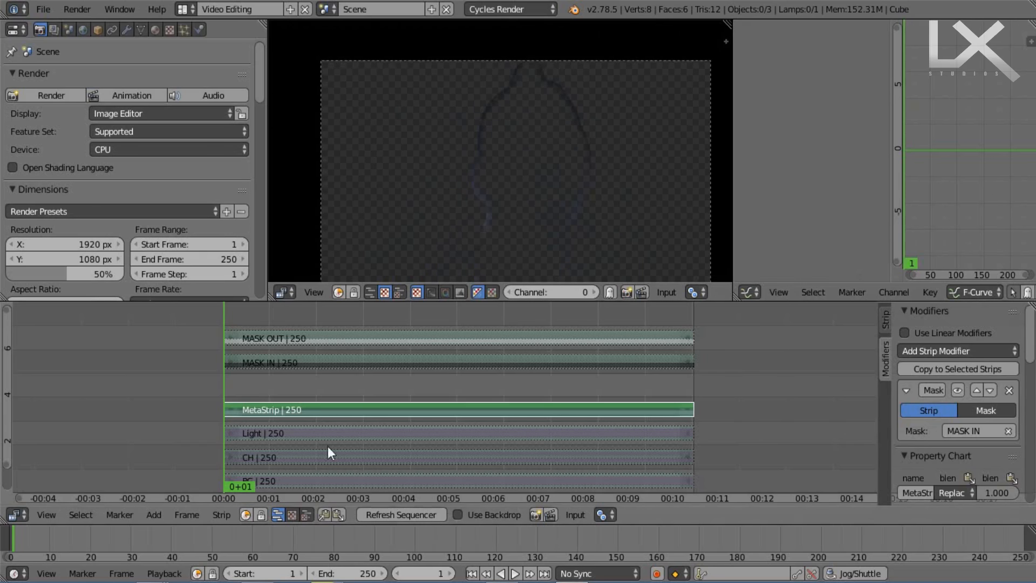
{"action": "middle_click_drag", "start_coordinate": [345, 427], "coordinate": [356, 404]}
{"action": "right_click", "coordinate": [362, 458]}
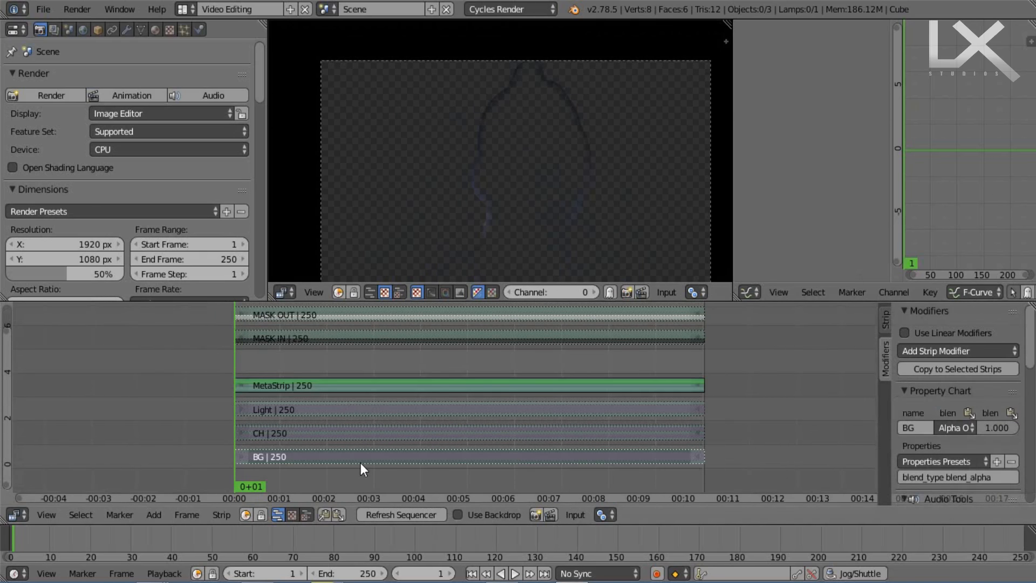
{"action": "left_click", "coordinate": [885, 319]}
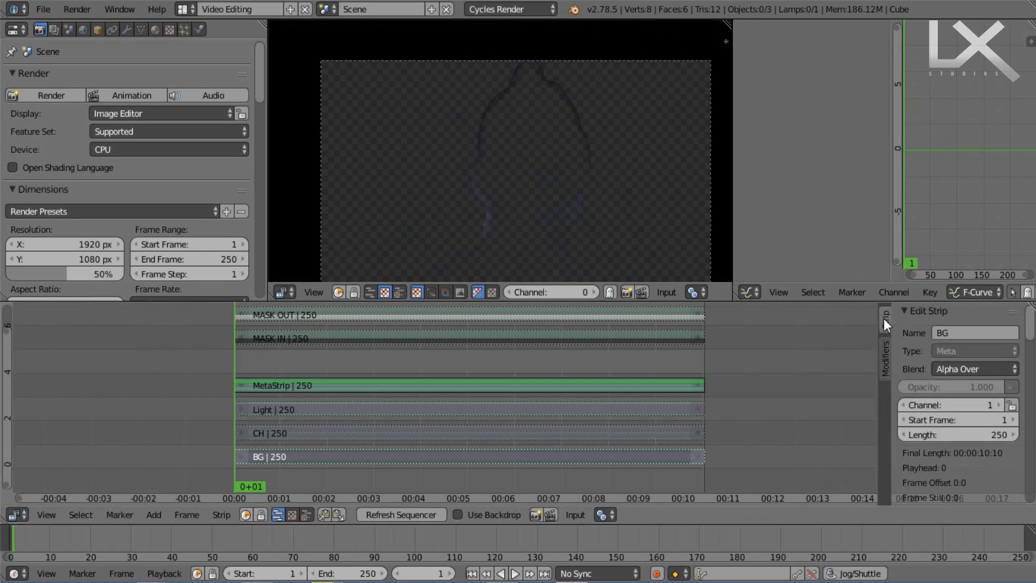
{"action": "middle_click_drag", "start_coordinate": [651, 428], "coordinate": [676, 381]}
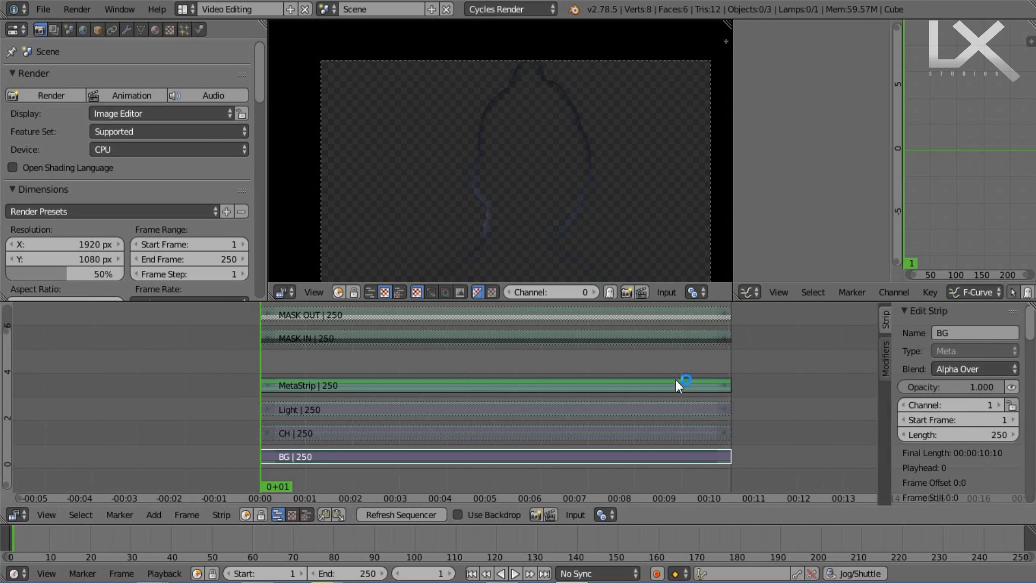
{"action": "right_click", "coordinate": [492, 431]}
{"action": "left_click", "coordinate": [1009, 386]}
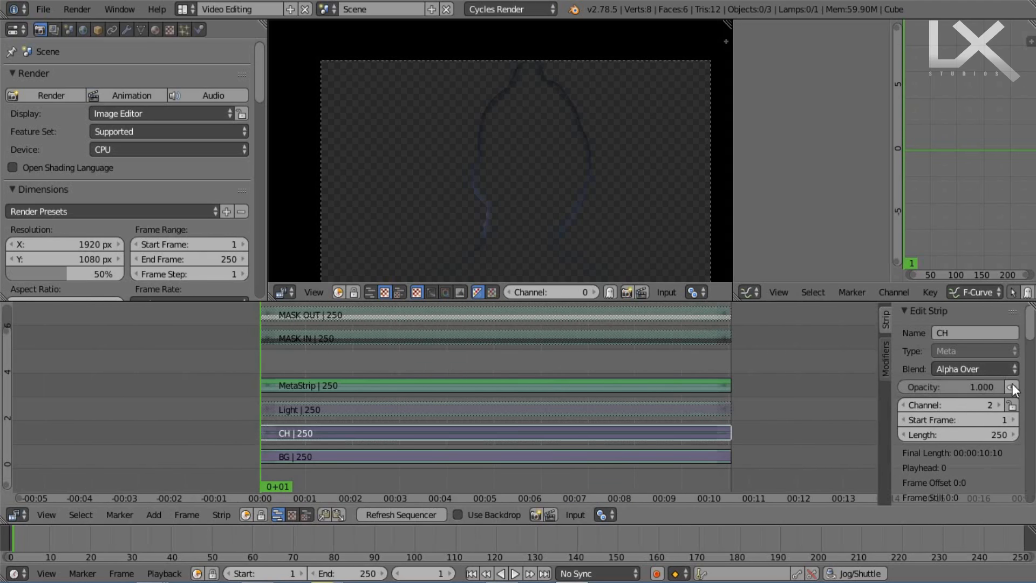
Set the meta strip's blend mode to Add
{"action": "right_click", "coordinate": [510, 386]}
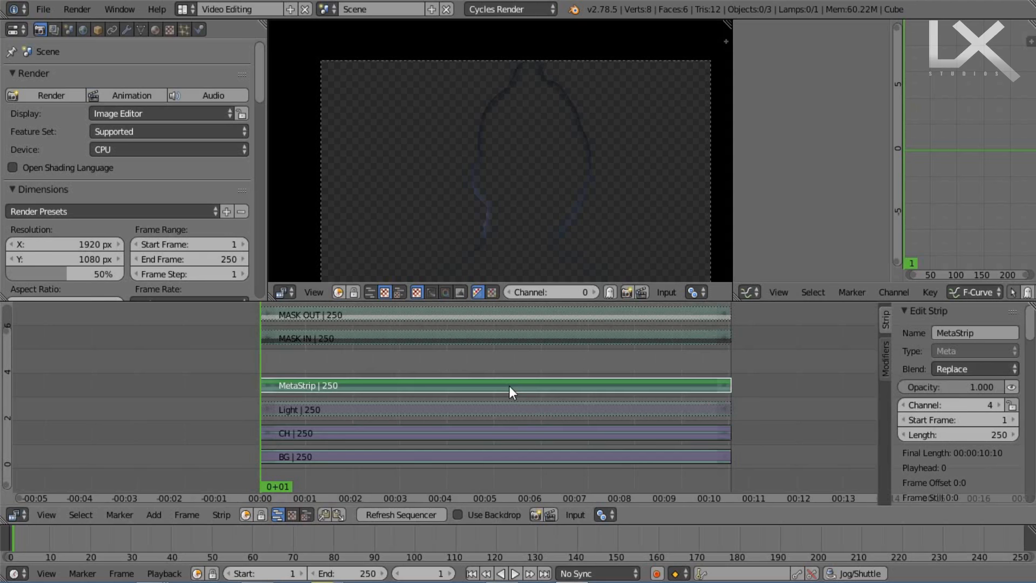
{"action": "middle_click_drag", "start_coordinate": [588, 214], "coordinate": [580, 188]}
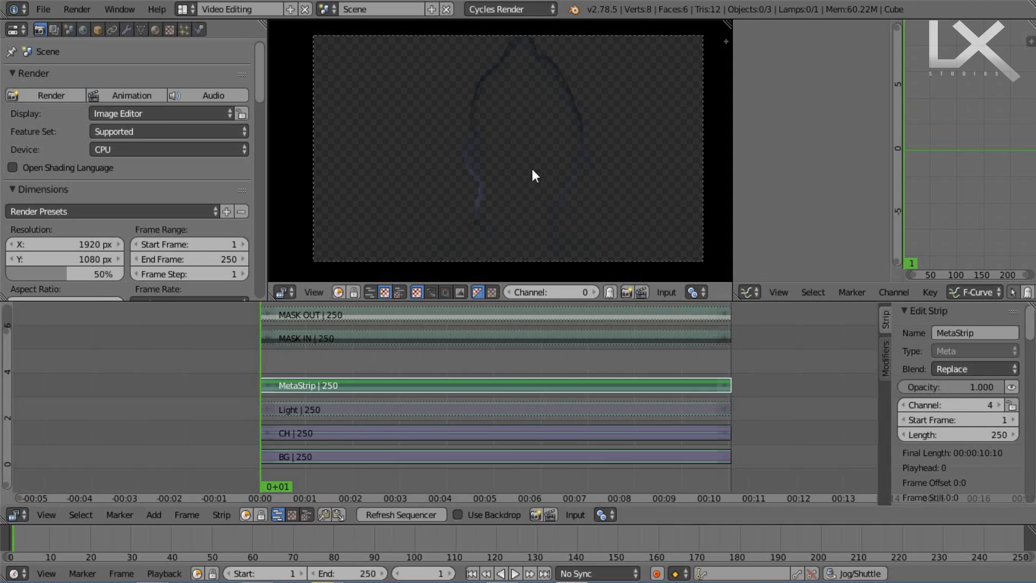
{"action": "left_click", "coordinate": [962, 368]}
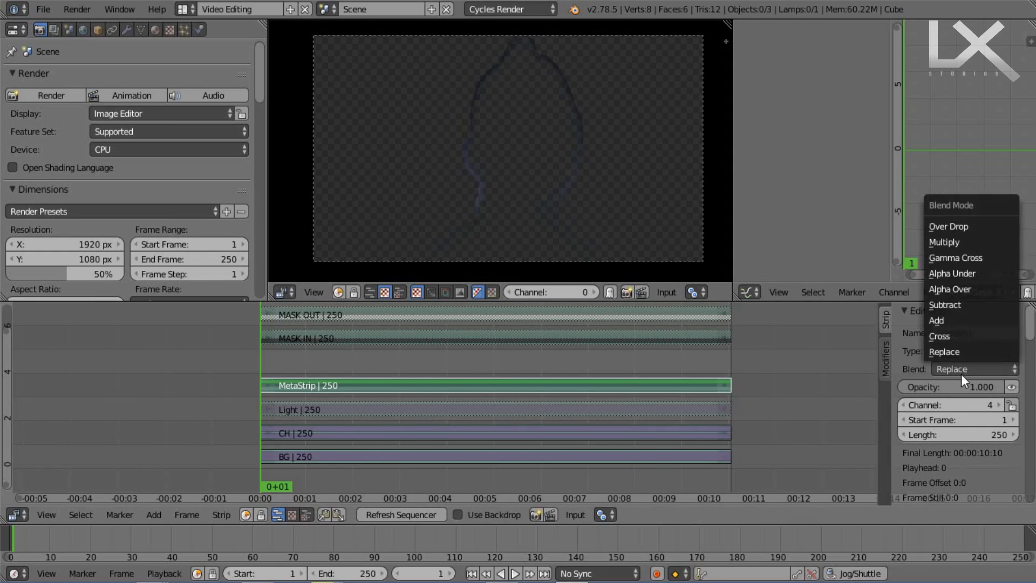
{"action": "left_click", "coordinate": [950, 321]}
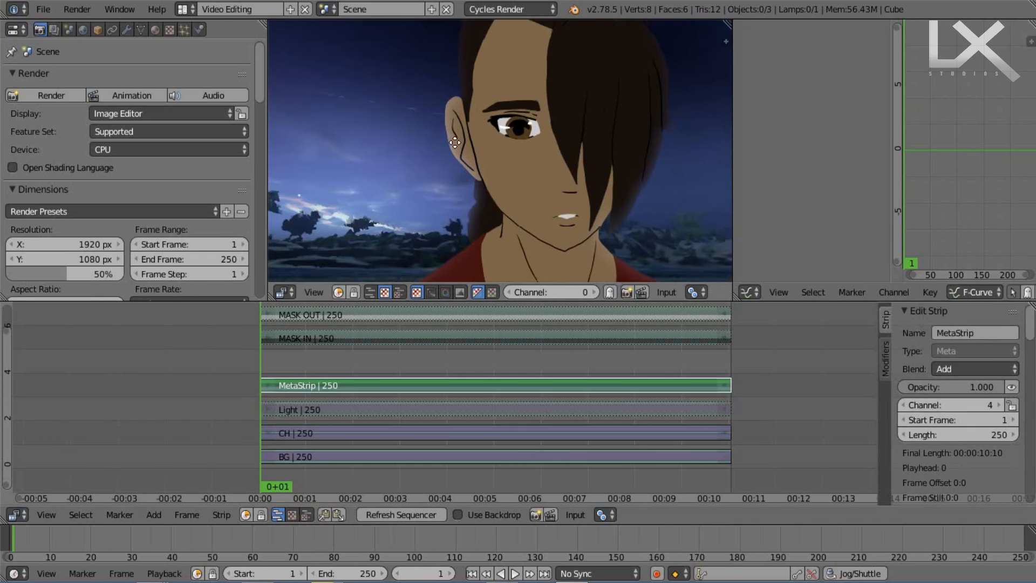
Examine the light wrap along the character's shoulders, face and hair in the preview
{"action": "middle_click_drag", "start_coordinate": [555, 189], "coordinate": [556, 148]}
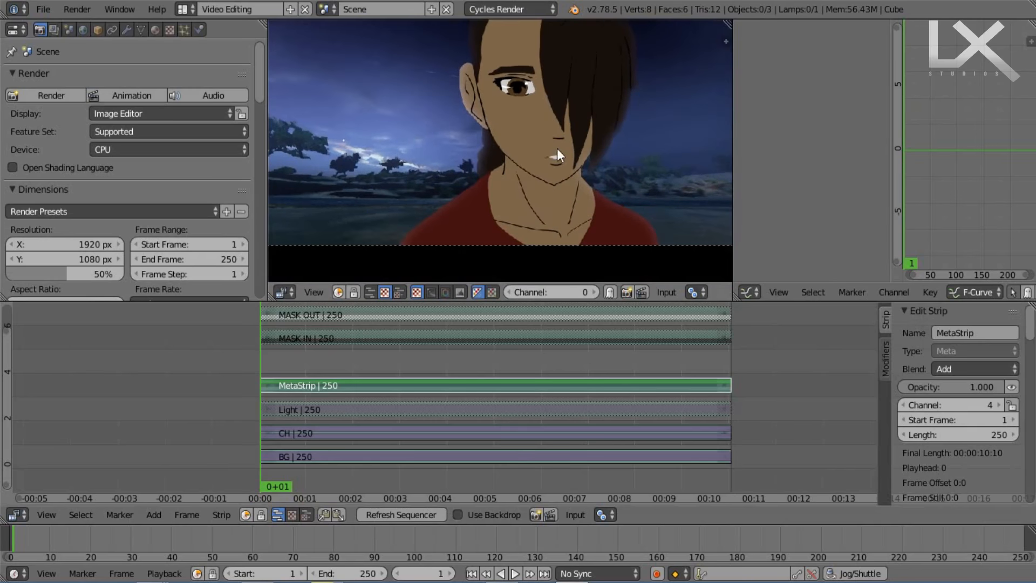
{"action": "middle_click_drag", "start_coordinate": [469, 215], "coordinate": [498, 177]}
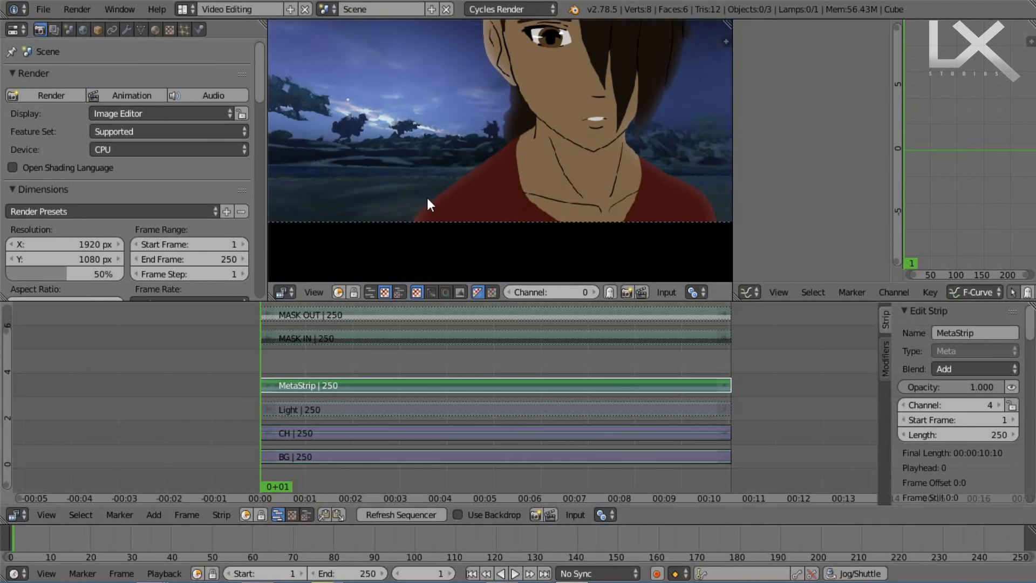
{"action": "scroll", "coordinate": [428, 198], "scroll_direction": "up", "scroll_amount": 4}
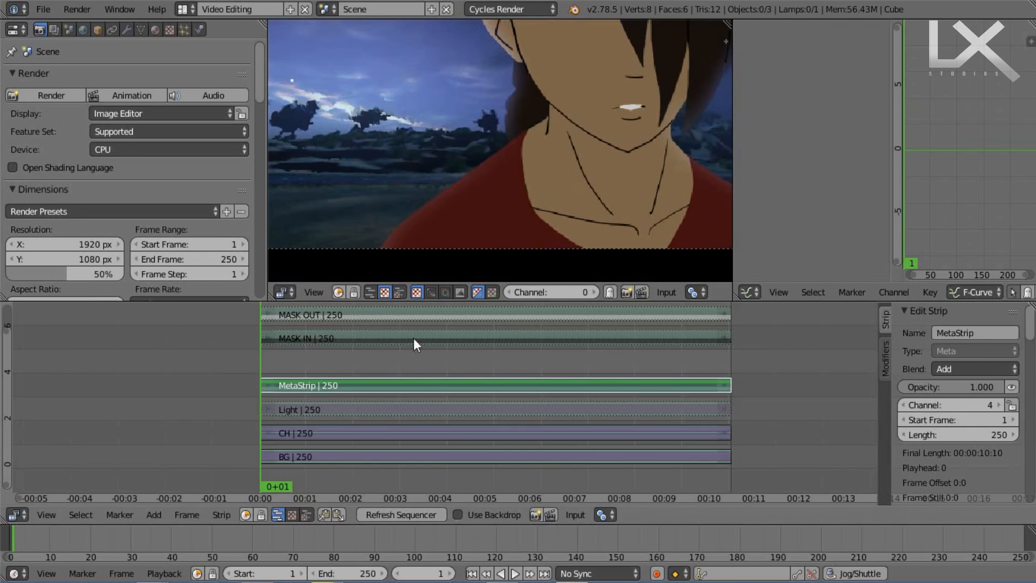
{"action": "scroll", "coordinate": [467, 166], "scroll_direction": "down", "scroll_amount": 4}
{"action": "middle_click_drag", "start_coordinate": [467, 166], "coordinate": [531, 241]}
{"action": "scroll", "coordinate": [529, 112], "scroll_direction": "up", "scroll_amount": 2}
{"action": "middle_click_drag", "start_coordinate": [644, 148], "coordinate": [620, 127]}
{"action": "scroll", "coordinate": [590, 191], "scroll_direction": "up", "scroll_amount": 1}
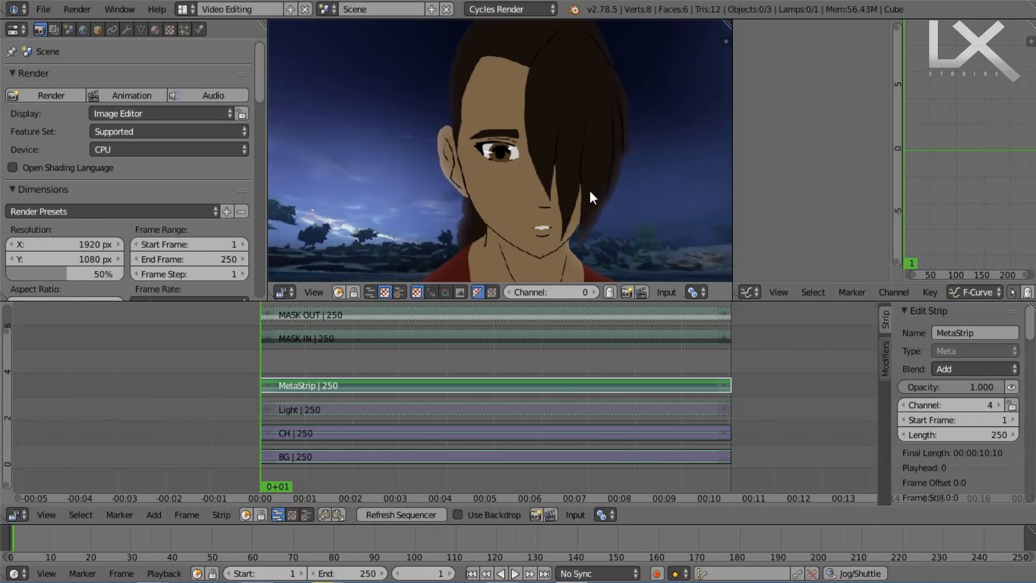
{"action": "scroll", "coordinate": [591, 186], "scroll_direction": "down", "scroll_amount": 1}
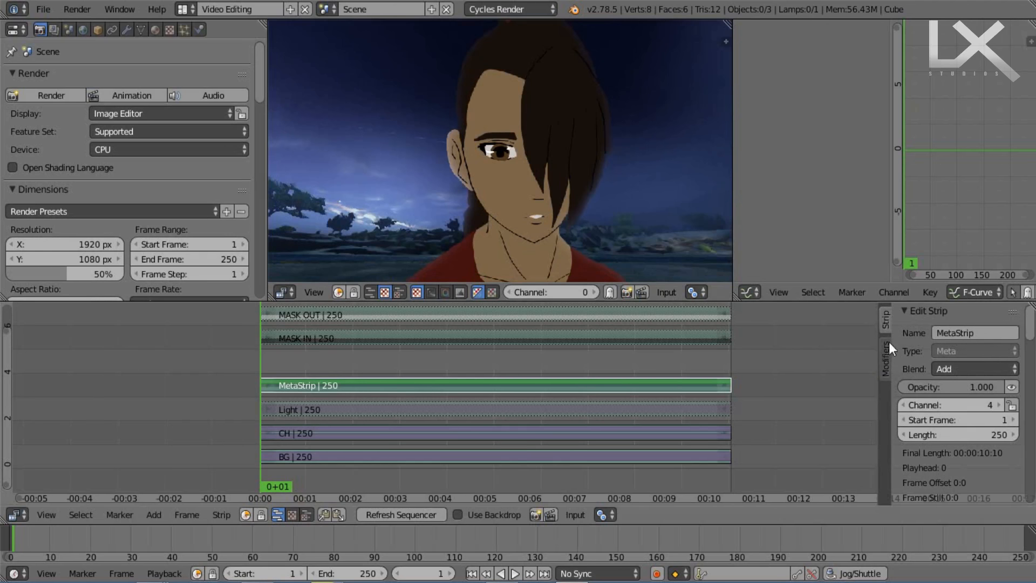
Mute and unmute the meta strip repeatedly to compare the image with and without the light wrap
{"action": "left_click", "coordinate": [1010, 385]}
{"action": "left_click", "coordinate": [1011, 385]}
{"action": "left_click", "coordinate": [1011, 385]}
{"action": "left_click", "coordinate": [1011, 386]}
{"action": "left_click", "coordinate": [1011, 385]}
{"action": "left_click", "coordinate": [1011, 386]}
Select the Light strip and inspect the composite's character edges in a maximized preview, then restore the layout
{"action": "right_click", "coordinate": [475, 403]}
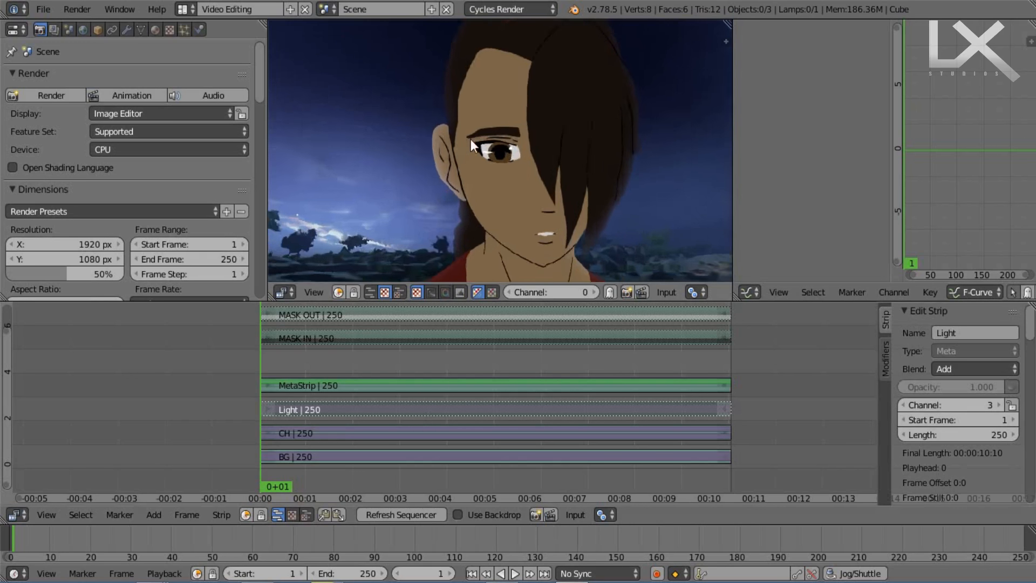
{"action": "middle_click_drag", "start_coordinate": [543, 197], "coordinate": [504, 178]}
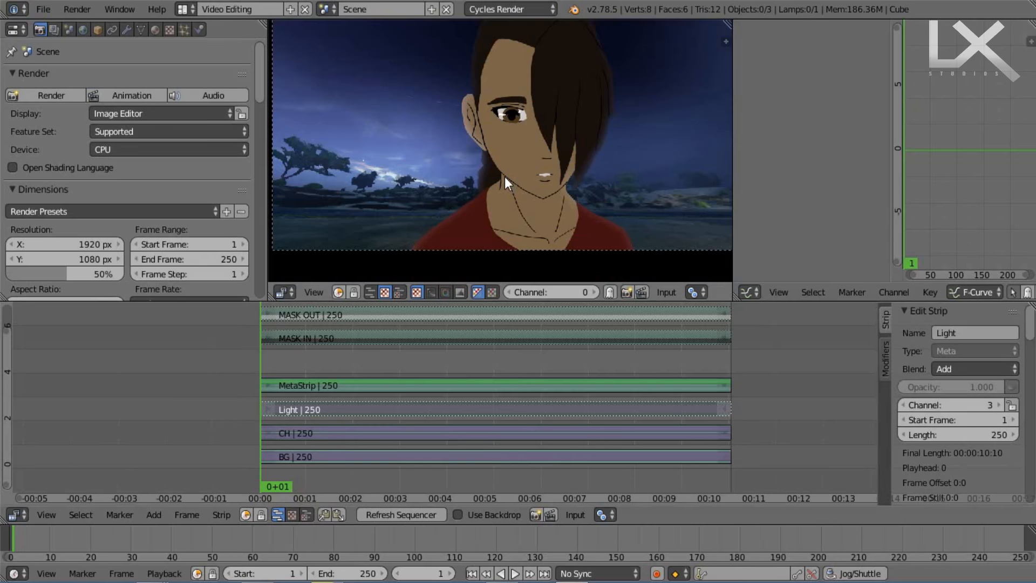
{"action": "key", "text": "ctrl+space"}
{"action": "scroll", "coordinate": [507, 351], "scroll_direction": "up", "scroll_amount": 2}
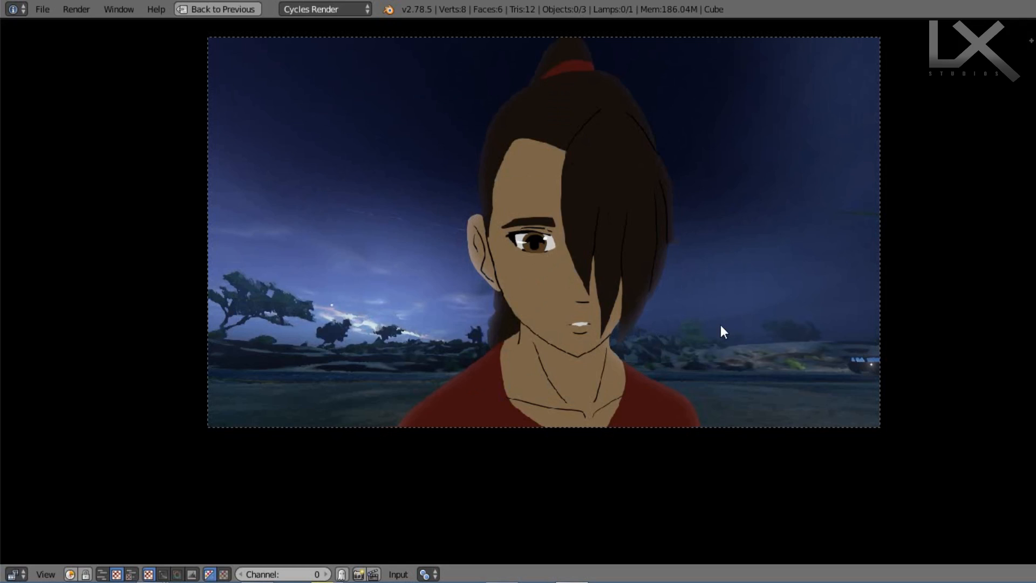
{"action": "scroll", "coordinate": [281, 354], "scroll_direction": "up", "scroll_amount": 4}
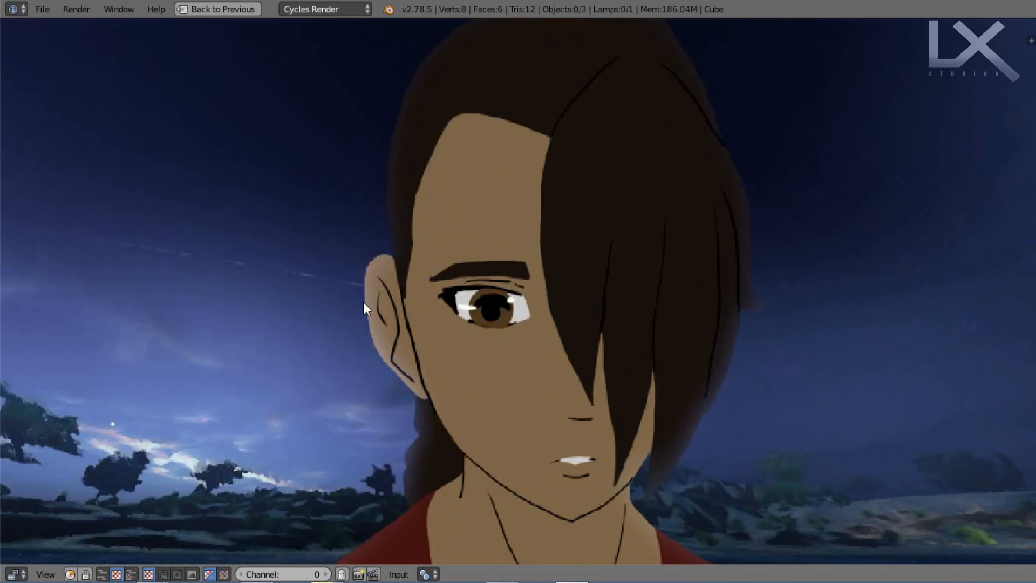
{"action": "scroll", "coordinate": [364, 303], "scroll_direction": "down", "scroll_amount": 4}
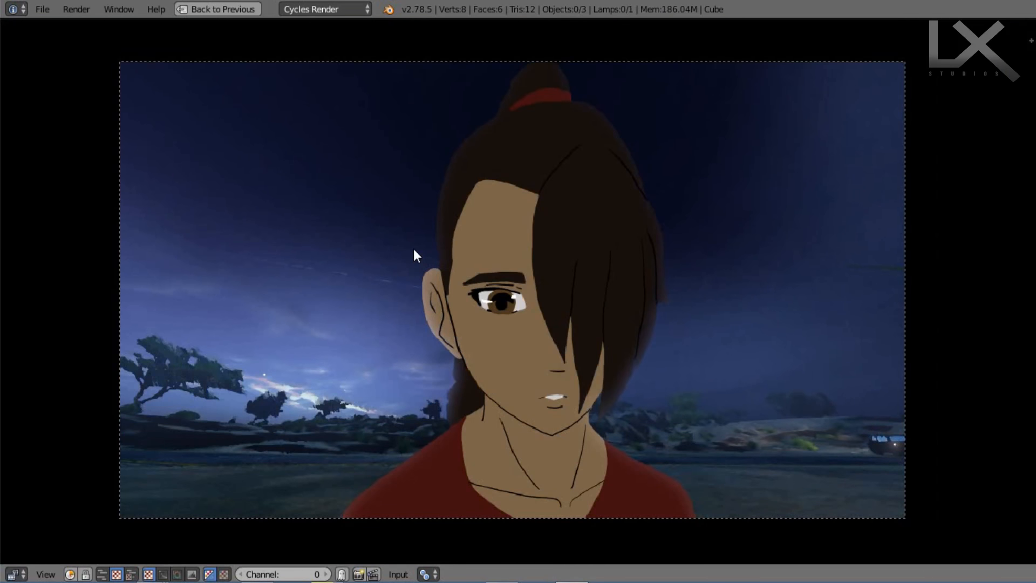
{"action": "key", "text": "ctrl+Up"}
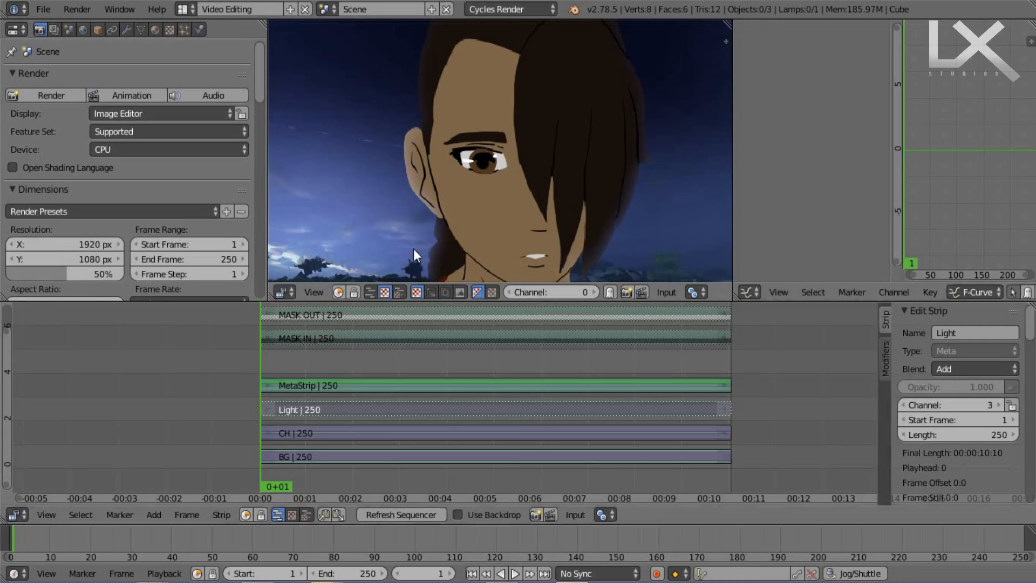
Toggle the meta strip off and on again to compare the character's ear and hair edges up close
{"action": "scroll", "coordinate": [364, 126], "scroll_direction": "up", "scroll_amount": 3}
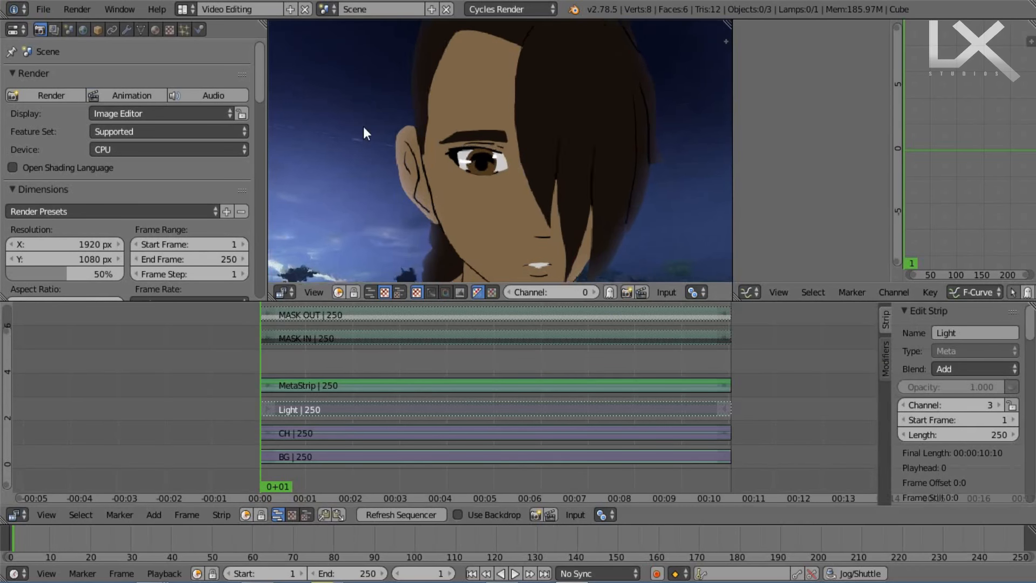
{"action": "left_click", "coordinate": [338, 385]}
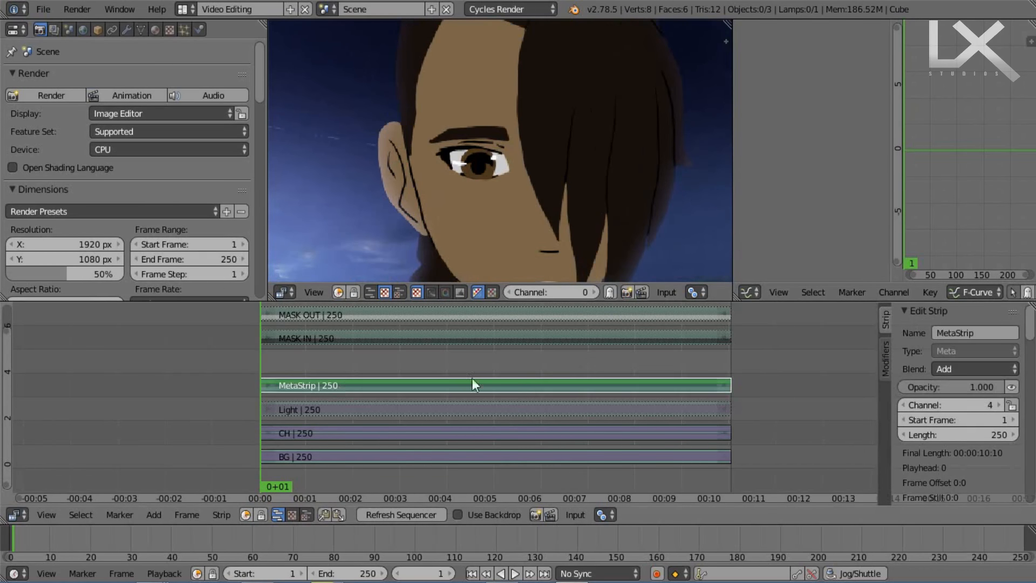
{"action": "left_click", "coordinate": [1011, 386]}
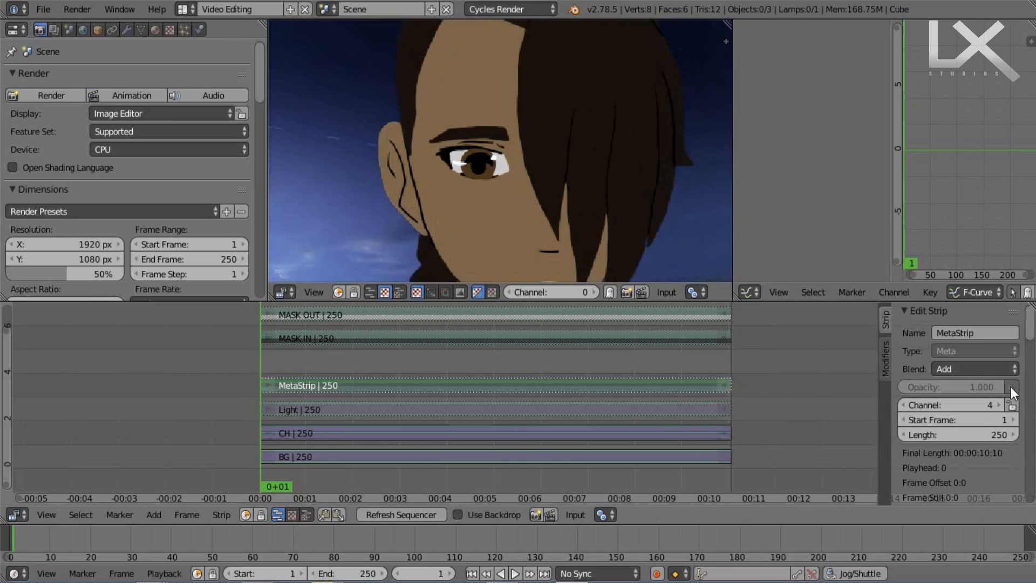
{"action": "left_click", "coordinate": [1011, 386]}
{"action": "left_click", "coordinate": [1011, 386]}
{"action": "left_click", "coordinate": [1011, 387]}
Select the Light strip and unmute it over the character
{"action": "right_click", "coordinate": [337, 410]}
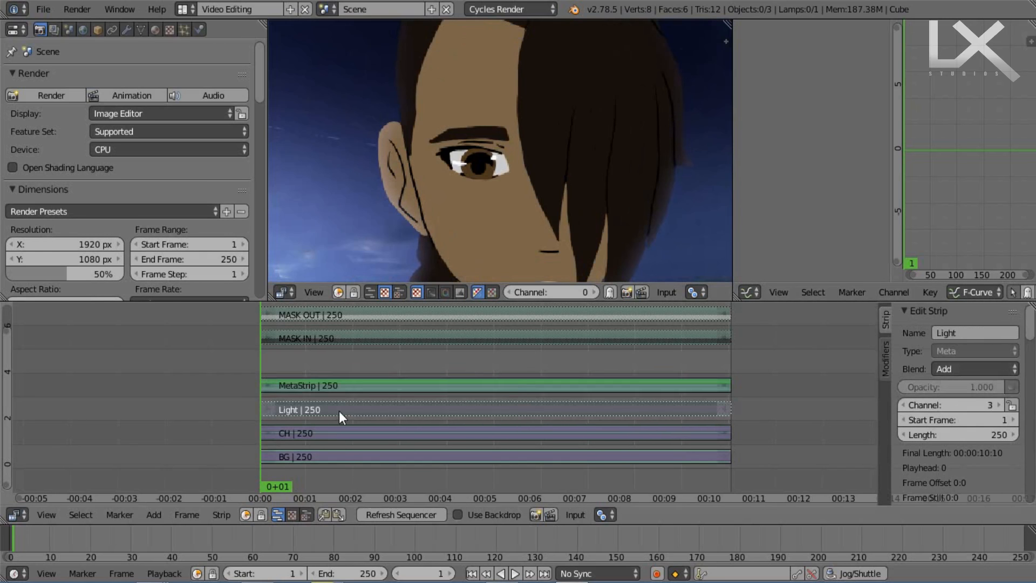
{"action": "left_click", "coordinate": [1011, 386]}
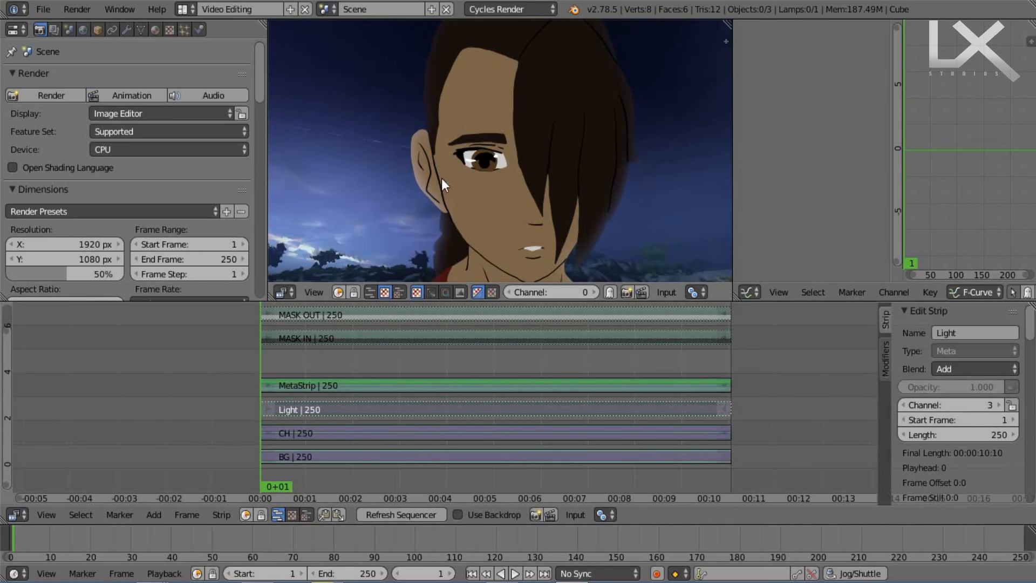
{"action": "middle_click_drag", "start_coordinate": [504, 244], "coordinate": [502, 208]}
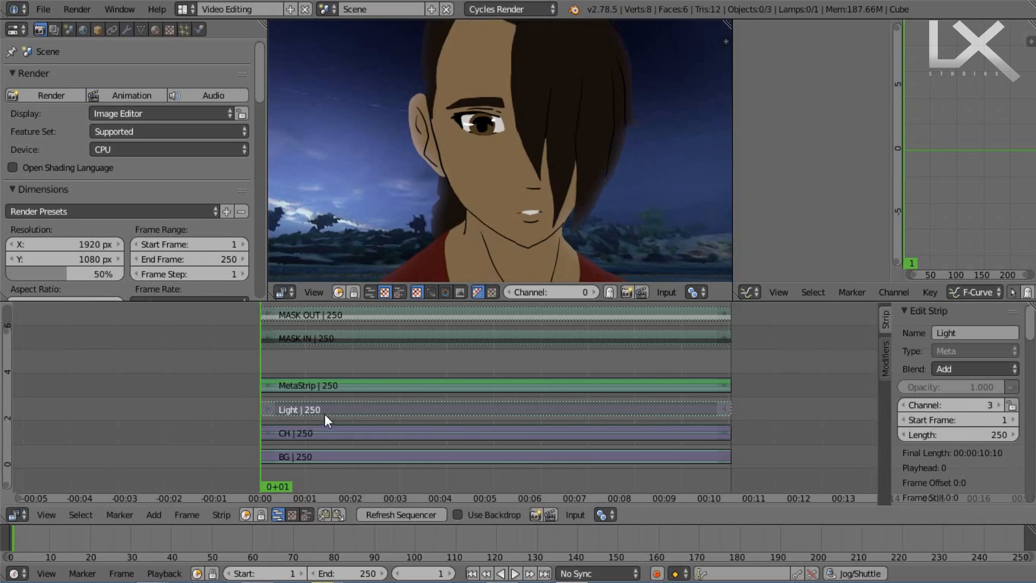
{"action": "left_click", "coordinate": [1010, 386]}
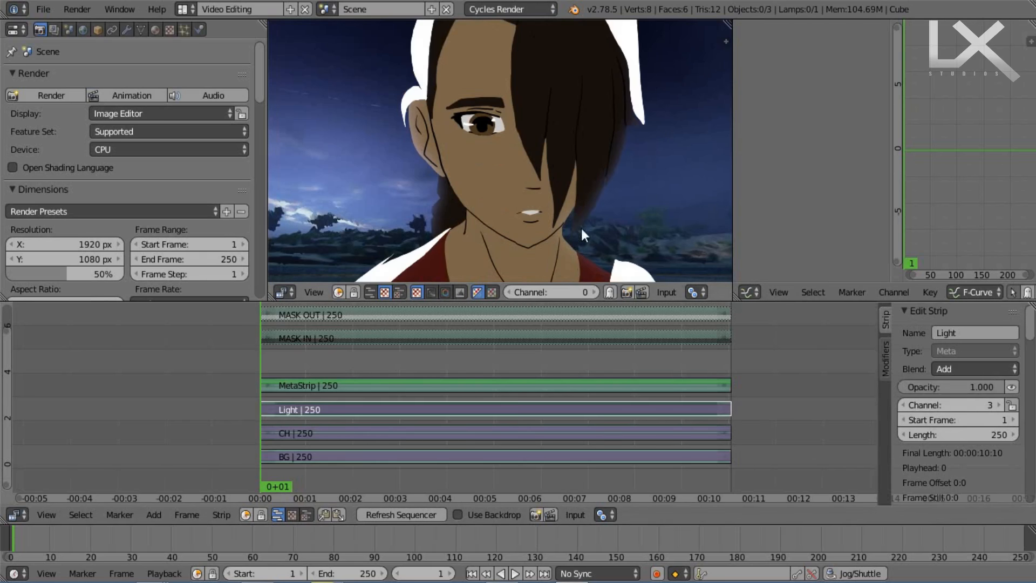
Examine the white rim light around the character's head and ear against the light wrap
{"action": "scroll", "coordinate": [432, 86], "scroll_direction": "up", "scroll_amount": 5}
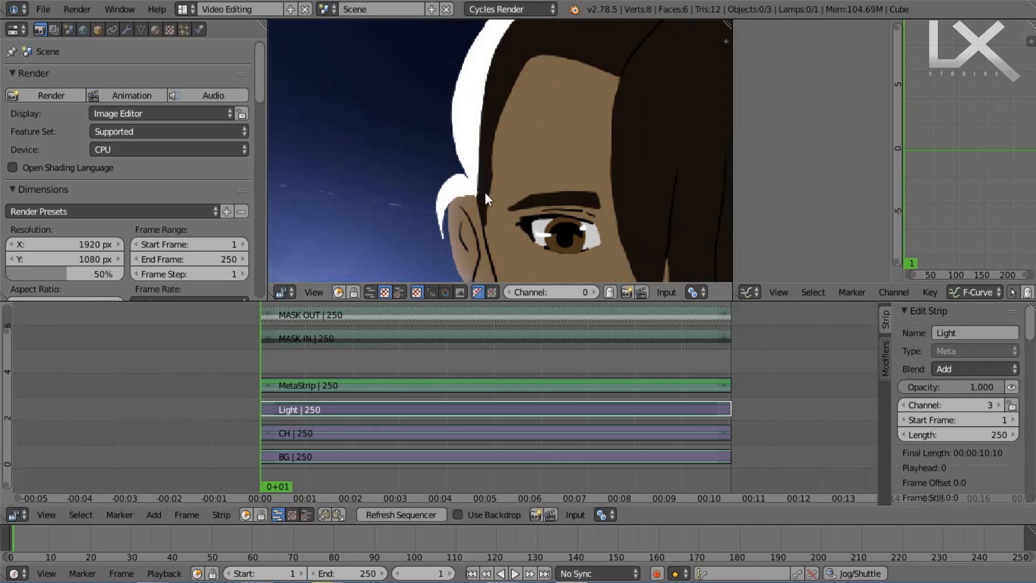
{"action": "scroll", "coordinate": [484, 192], "scroll_direction": "down", "scroll_amount": 3}
{"action": "middle_click_drag", "start_coordinate": [502, 194], "coordinate": [434, 162]}
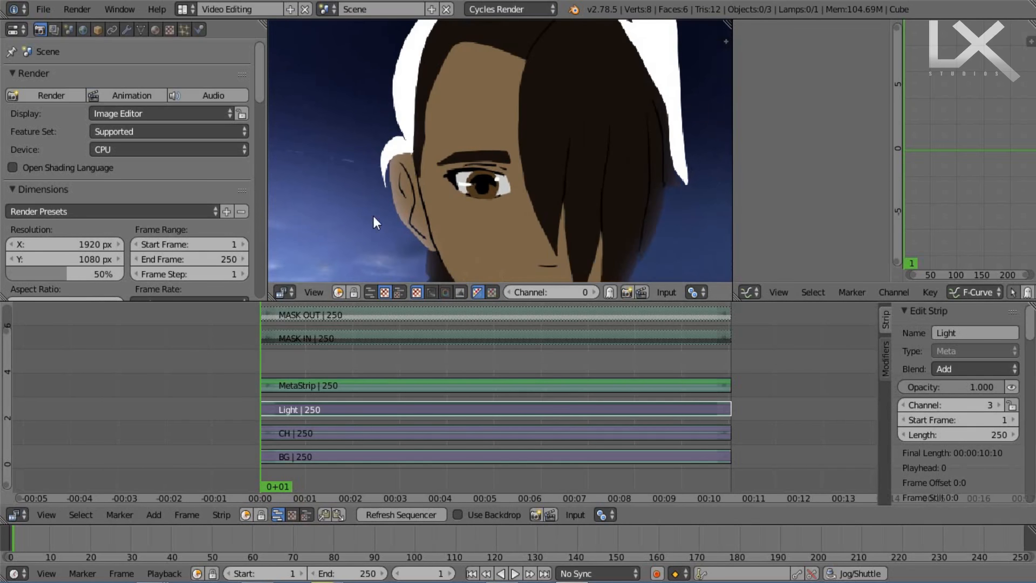
{"action": "scroll", "coordinate": [372, 213], "scroll_direction": "up", "scroll_amount": 3}
{"action": "middle_click_drag", "start_coordinate": [348, 175], "coordinate": [362, 122]}
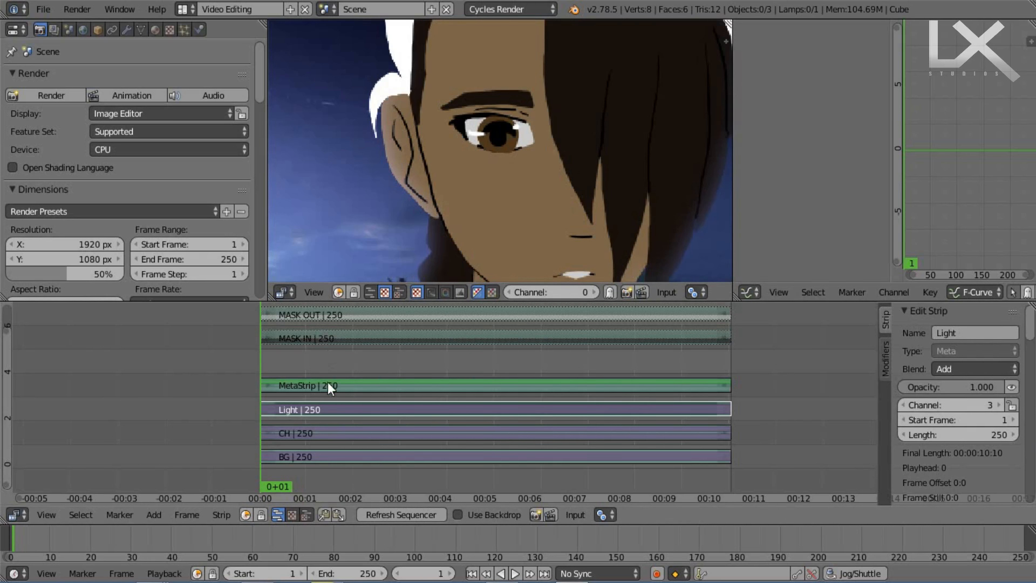
Add a Mask modifier to the Light strip and choose MASK IN as its mask strip
{"action": "left_click", "coordinate": [887, 359]}
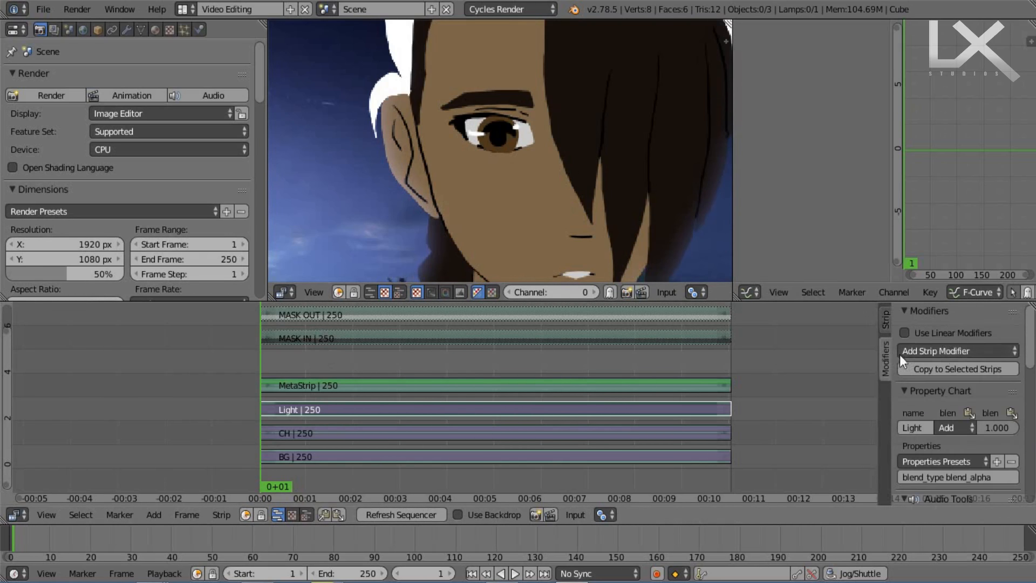
{"action": "left_click", "coordinate": [931, 348]}
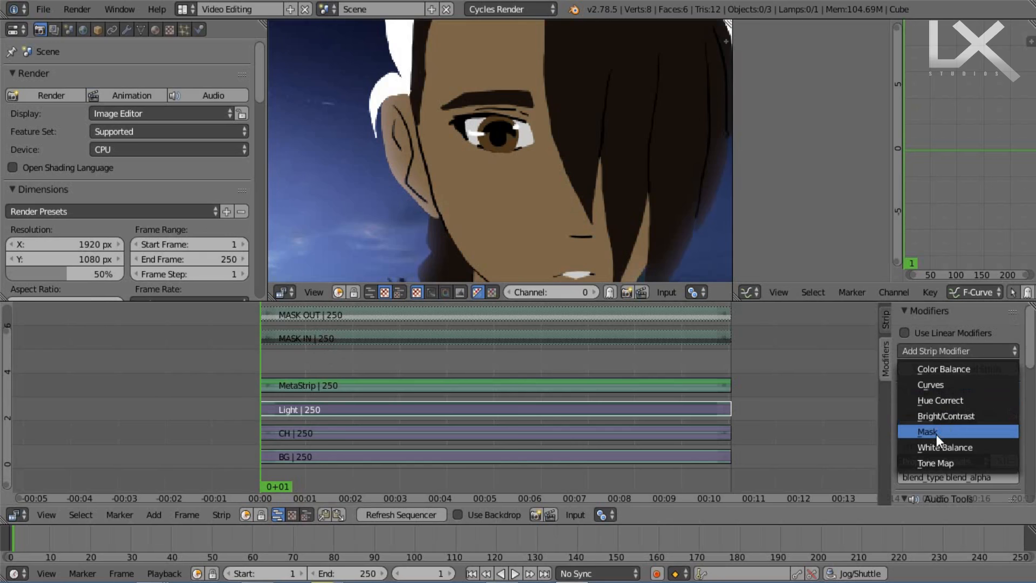
{"action": "left_click", "coordinate": [969, 431]}
{"action": "left_click", "coordinate": [965, 429]}
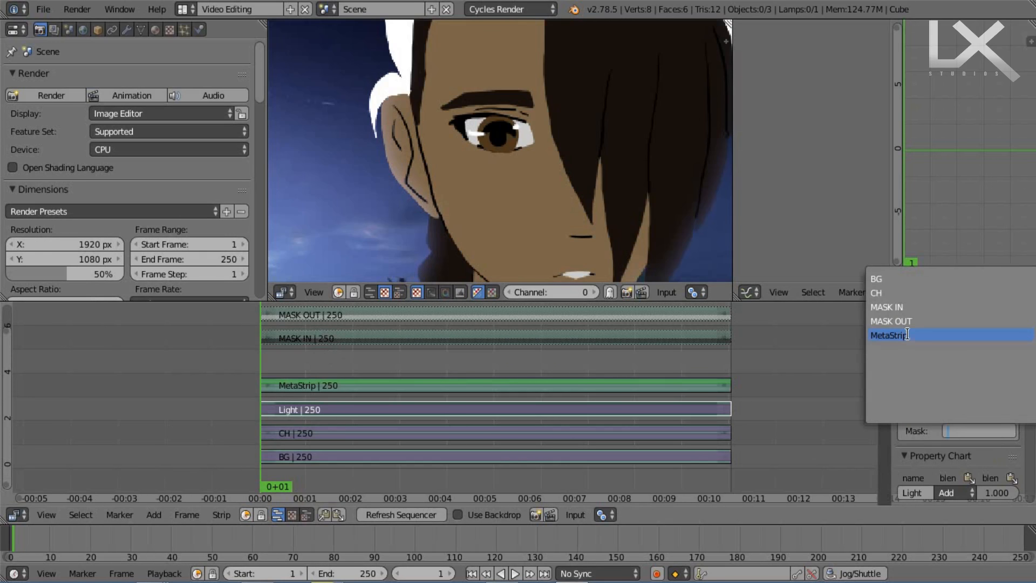
{"action": "left_click", "coordinate": [923, 307]}
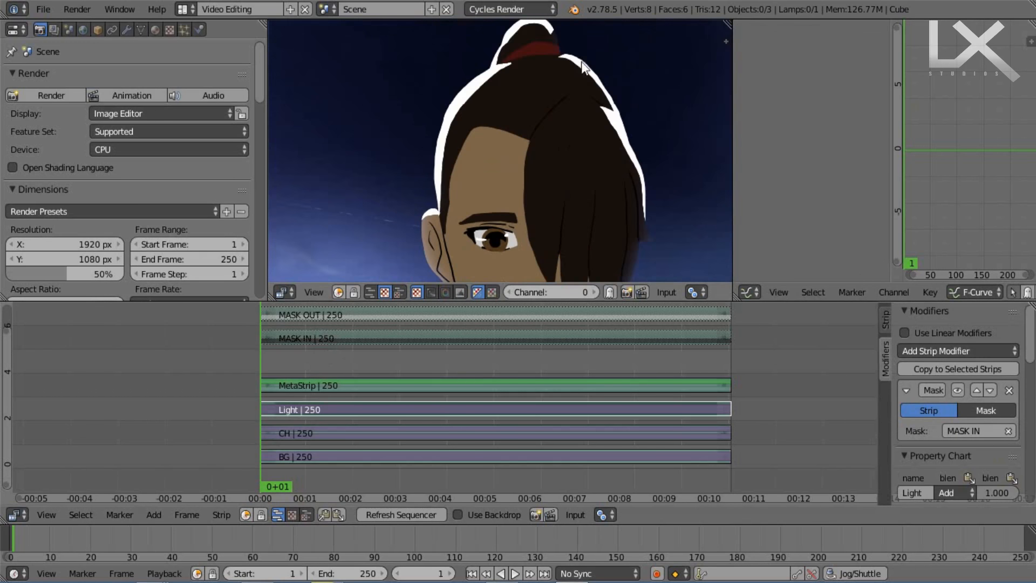
Enlarge the preview area and inspect the masked rim light around the character's head
{"action": "scroll", "coordinate": [589, 145], "scroll_direction": "down", "scroll_amount": 4}
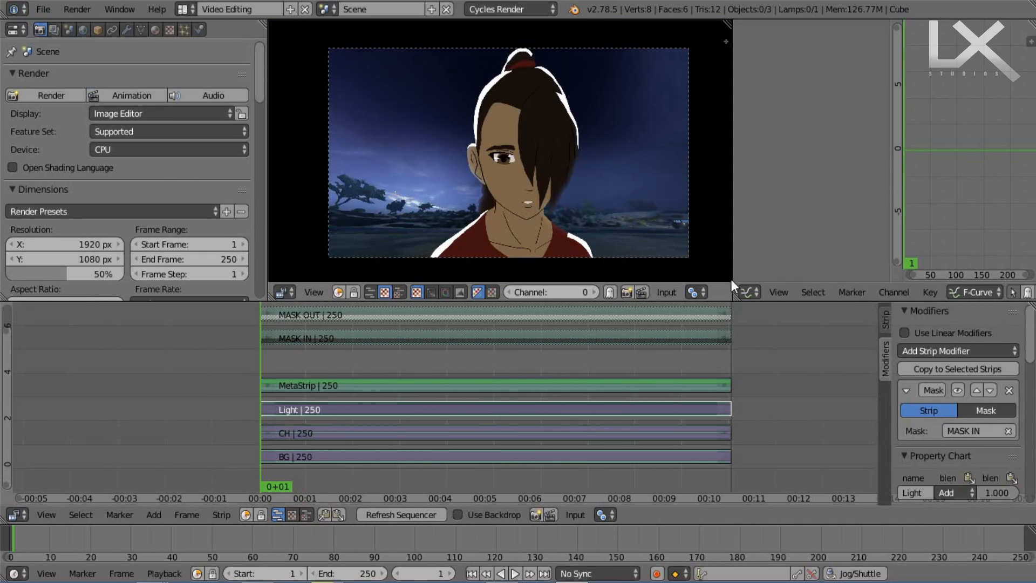
{"action": "left_click_drag", "start_coordinate": [730, 279], "coordinate": [737, 336]}
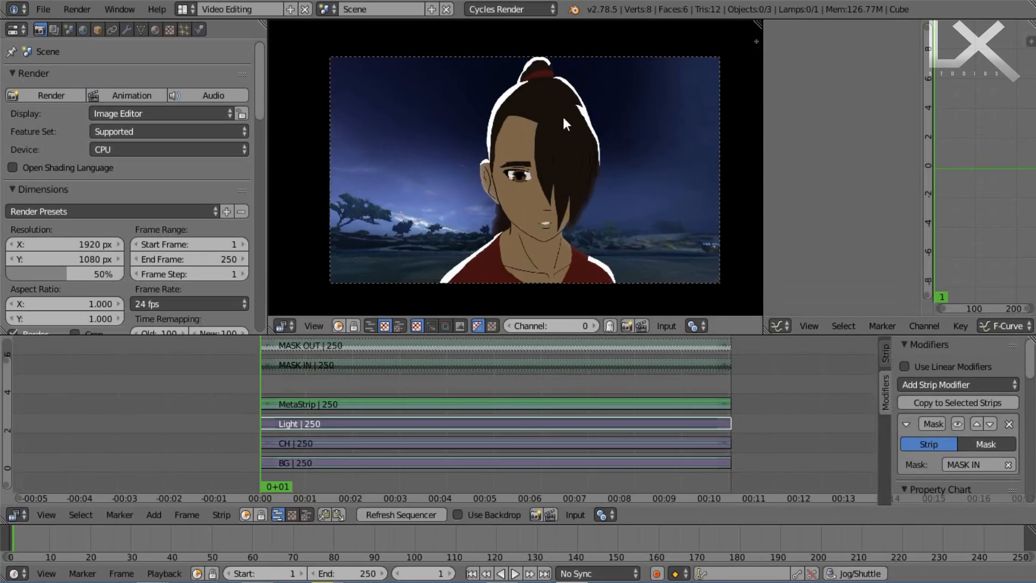
{"action": "scroll", "coordinate": [562, 115], "scroll_direction": "up", "scroll_amount": 5}
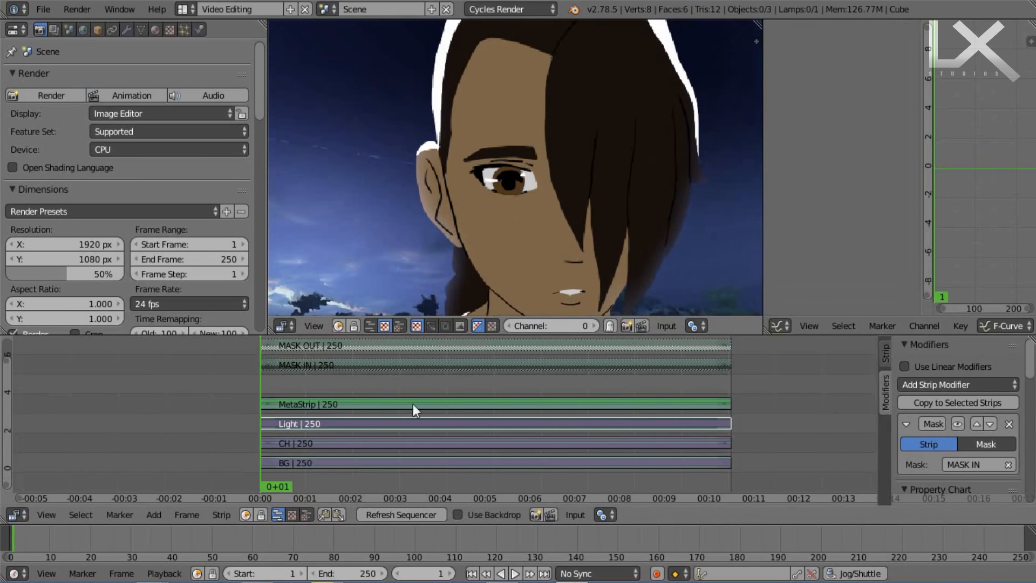
Reduce the Light strip's opacity to 0.513
{"action": "left_click", "coordinate": [885, 353]}
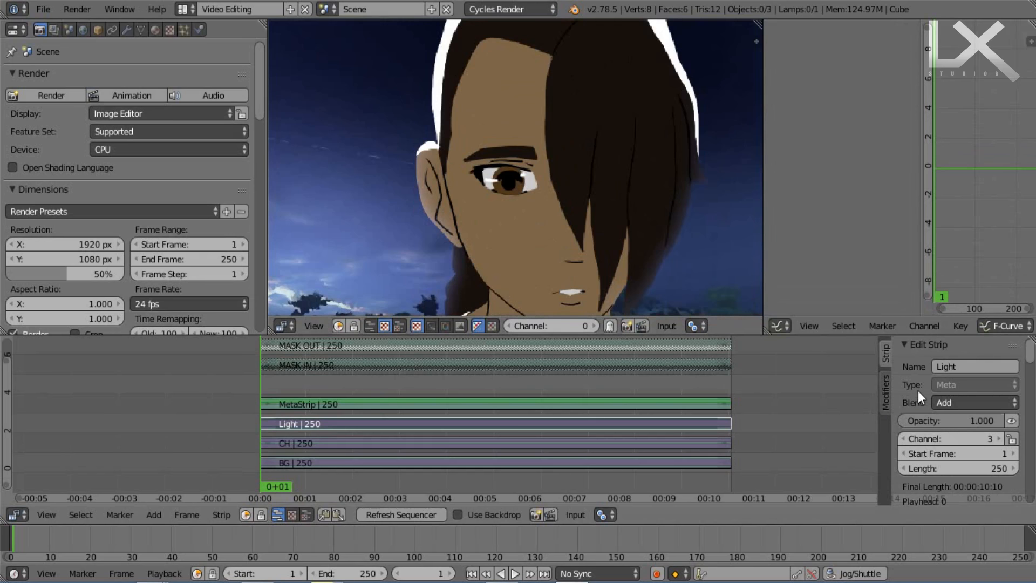
{"action": "mouse_move", "coordinate": [969, 419]}
{"action": "left_mouse_down"}
{"action": "mouse_move", "coordinate": [901, 419]}
{"action": "mouse_move", "coordinate": [959, 418]}
{"action": "left_mouse_up"}
{"action": "scroll", "coordinate": [608, 200], "scroll_direction": "down", "scroll_amount": 2}
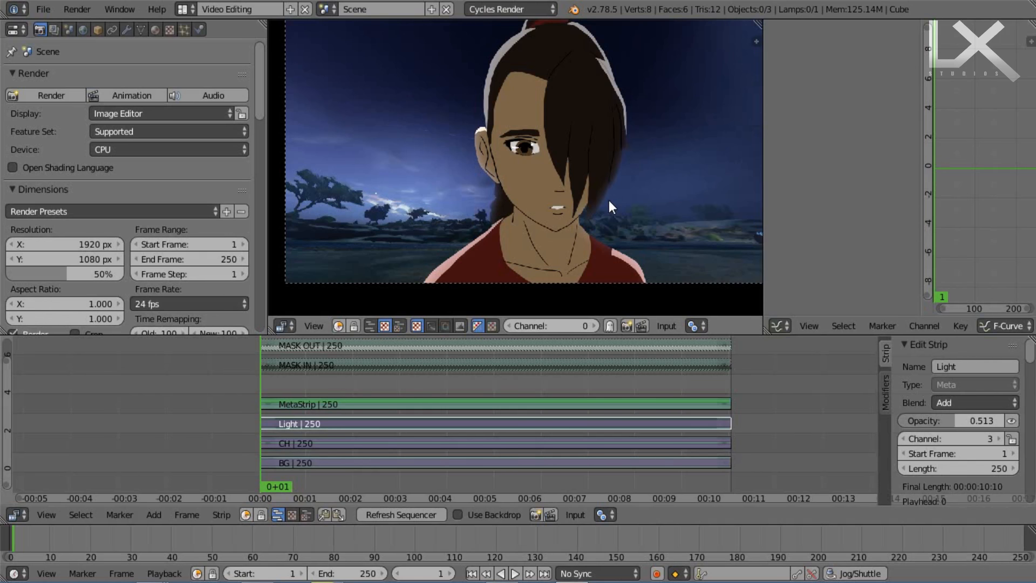
Maximize the preview and examine the softened rim light on the character's hair, ear and shoulders
{"action": "key", "text": "shift+space"}
{"action": "scroll", "coordinate": [608, 200], "scroll_direction": "up", "scroll_amount": 2}
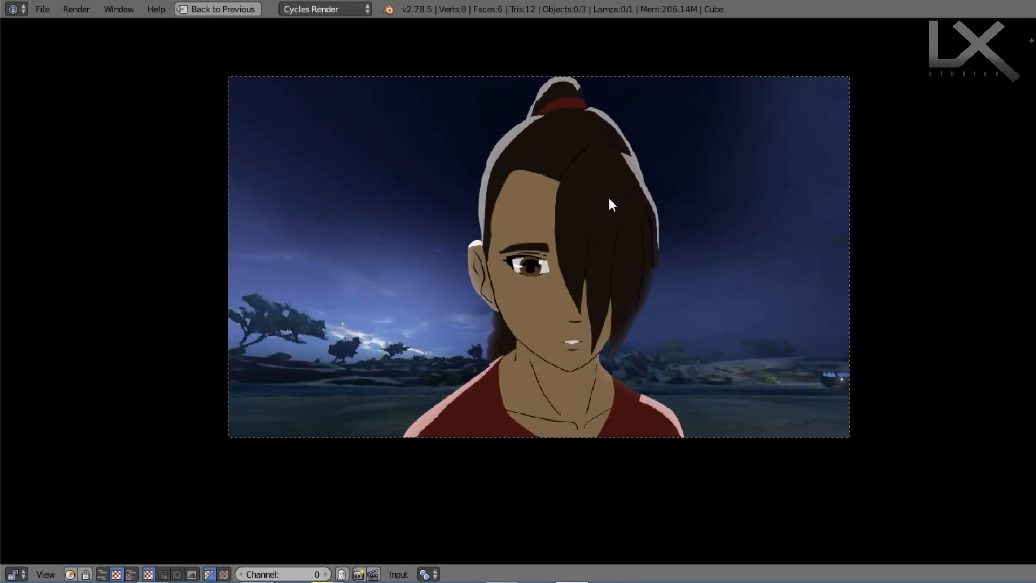
{"action": "scroll", "coordinate": [675, 248], "scroll_direction": "up", "scroll_amount": 1}
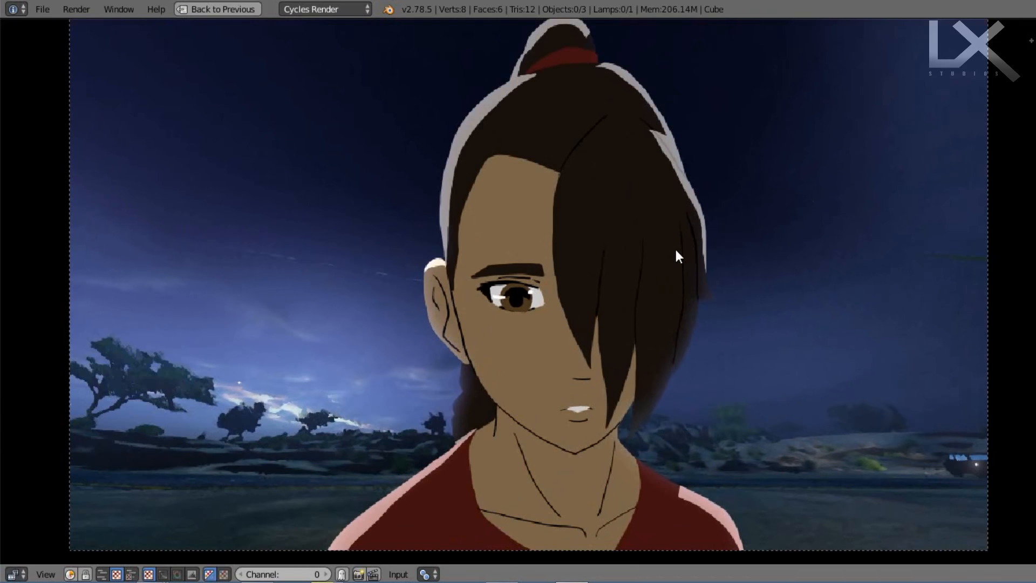